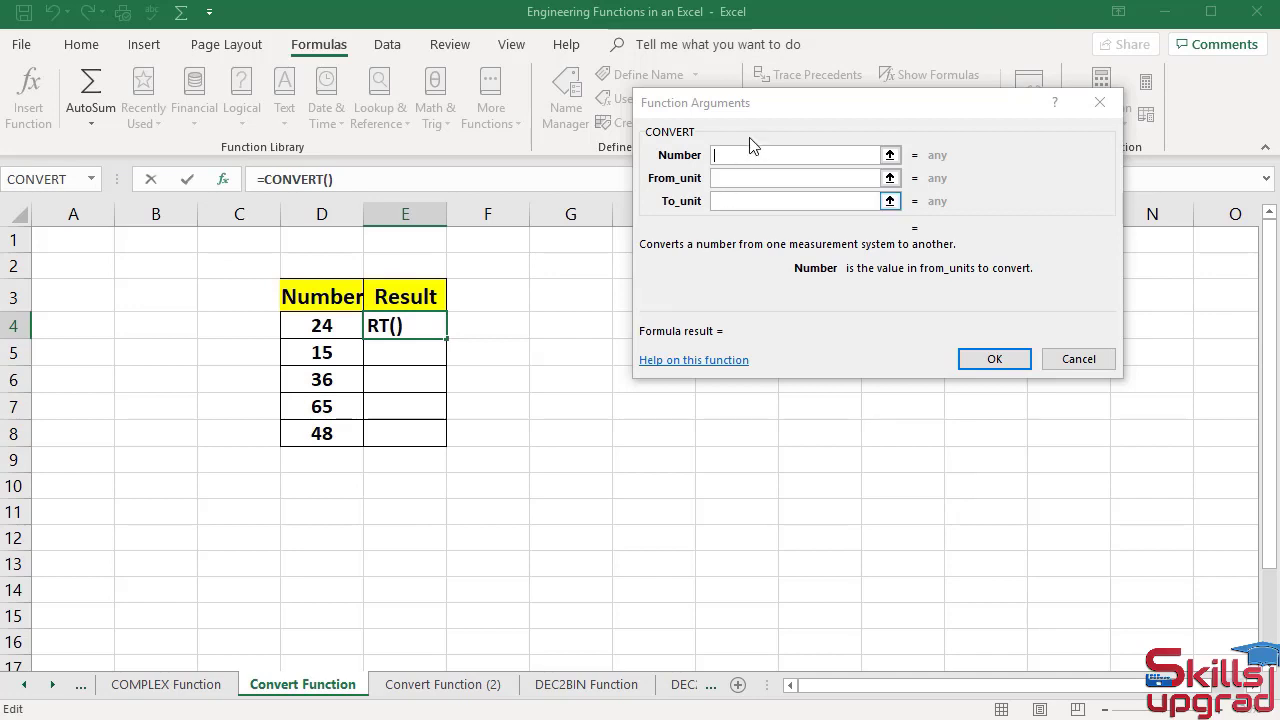
Step: Complete the CONVERT function in E4 with D4 as the number, converting from "kg" to "g"
{"action": "left_click", "coordinate": [344, 321]}
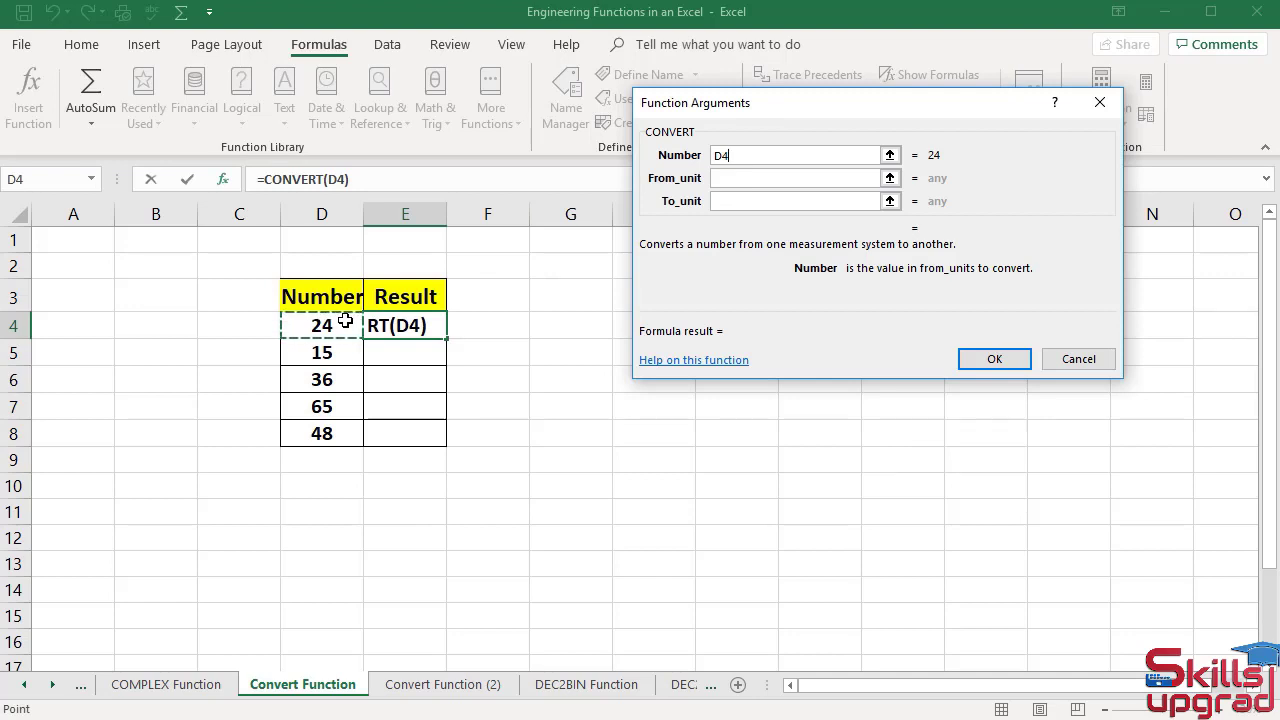
{"action": "key", "text": "Tab"}
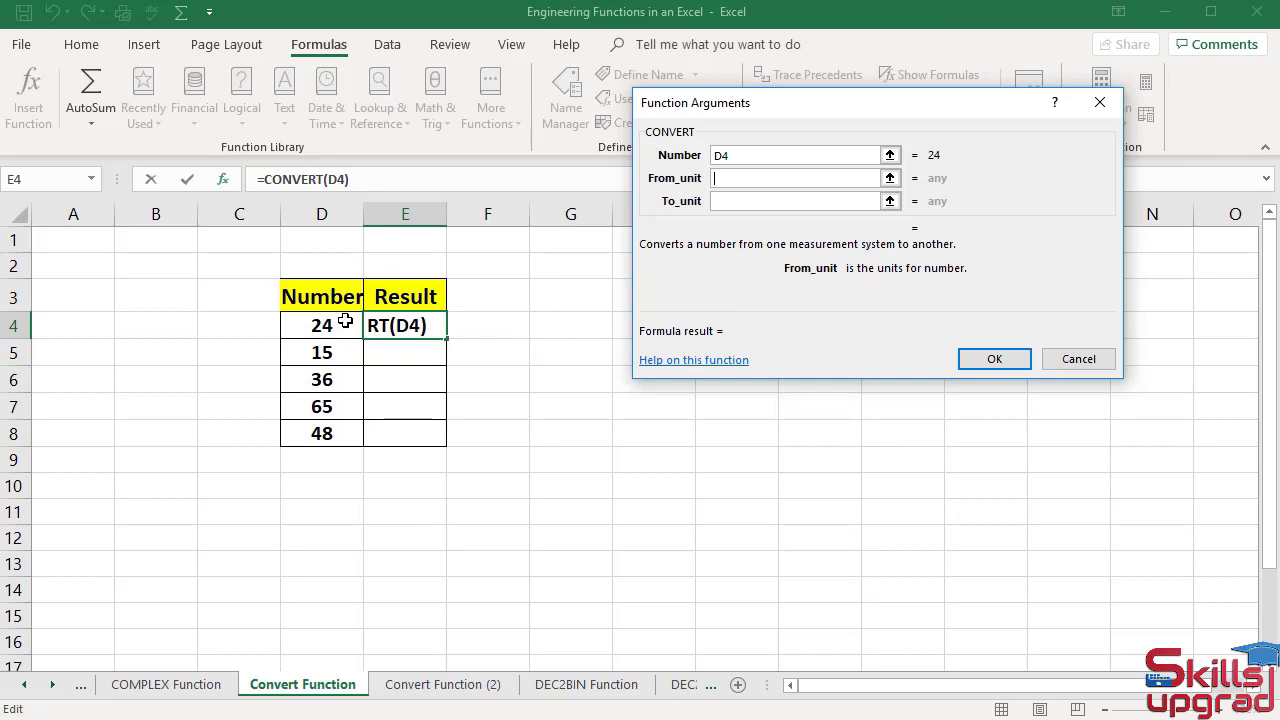
{"action": "type", "text": "kg"}
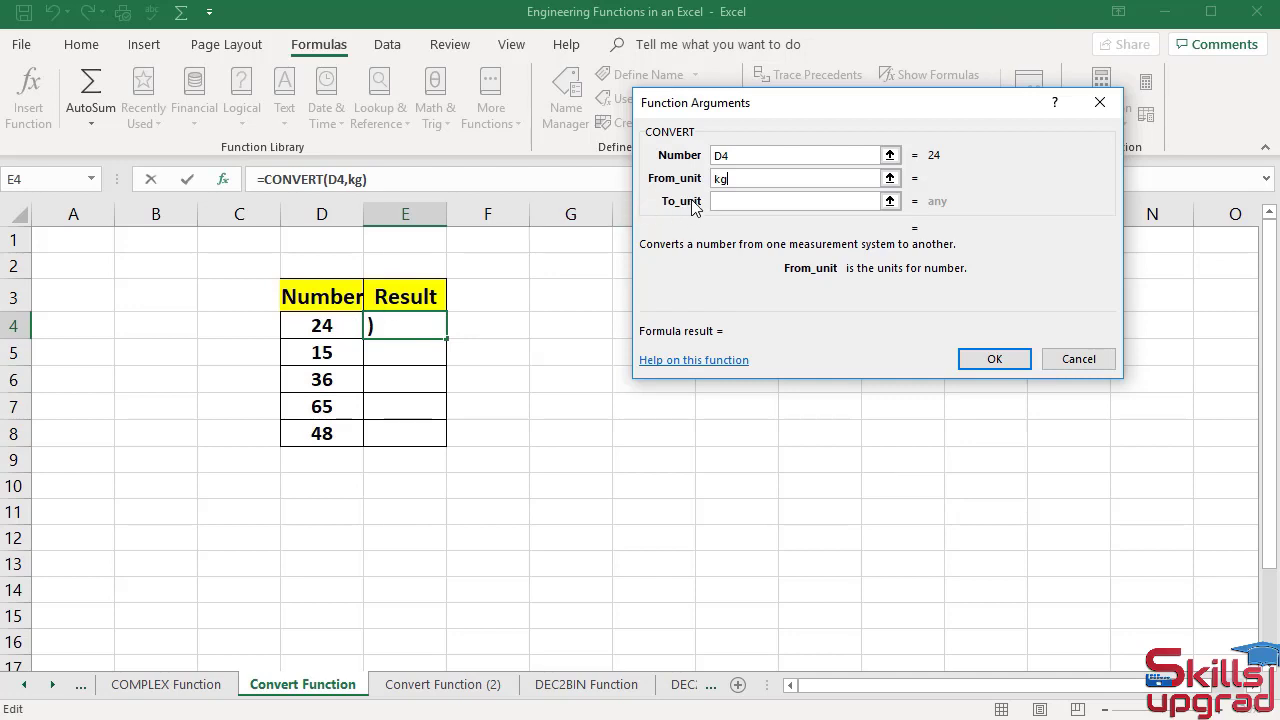
{"action": "left_click", "coordinate": [734, 200]}
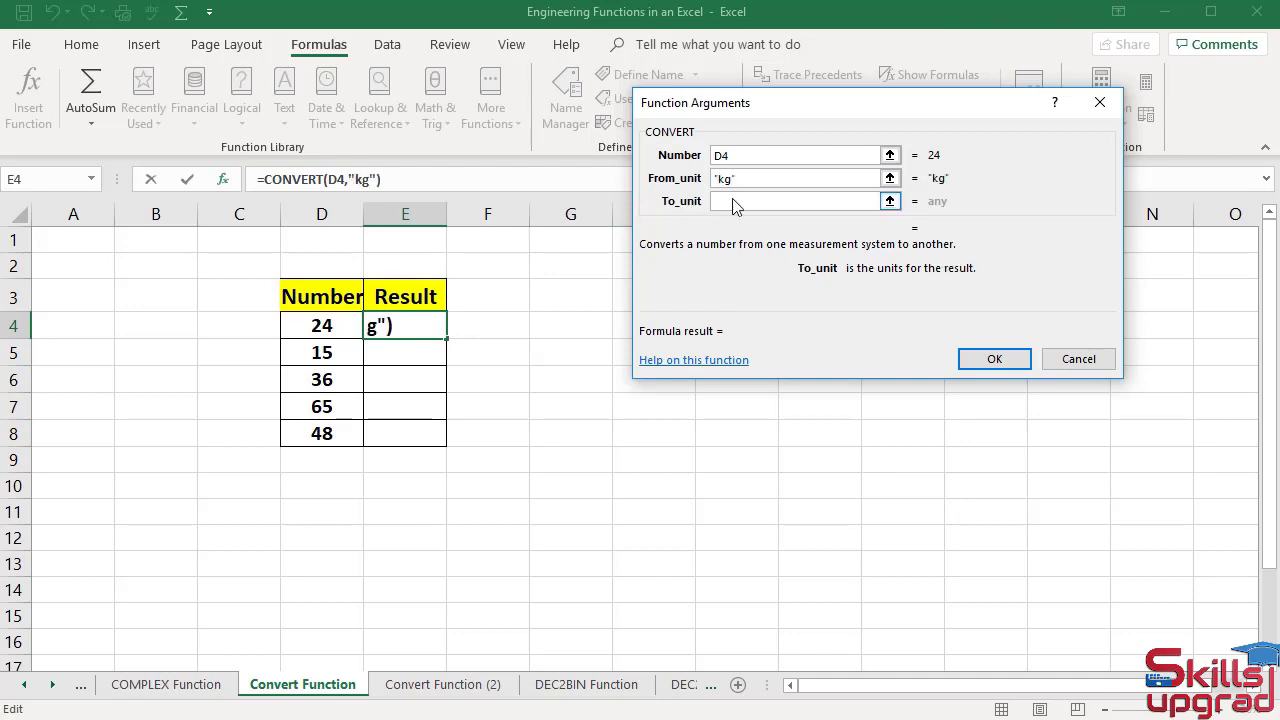
{"action": "type", "text": "g"}
{"action": "left_click", "coordinate": [1005, 364]}
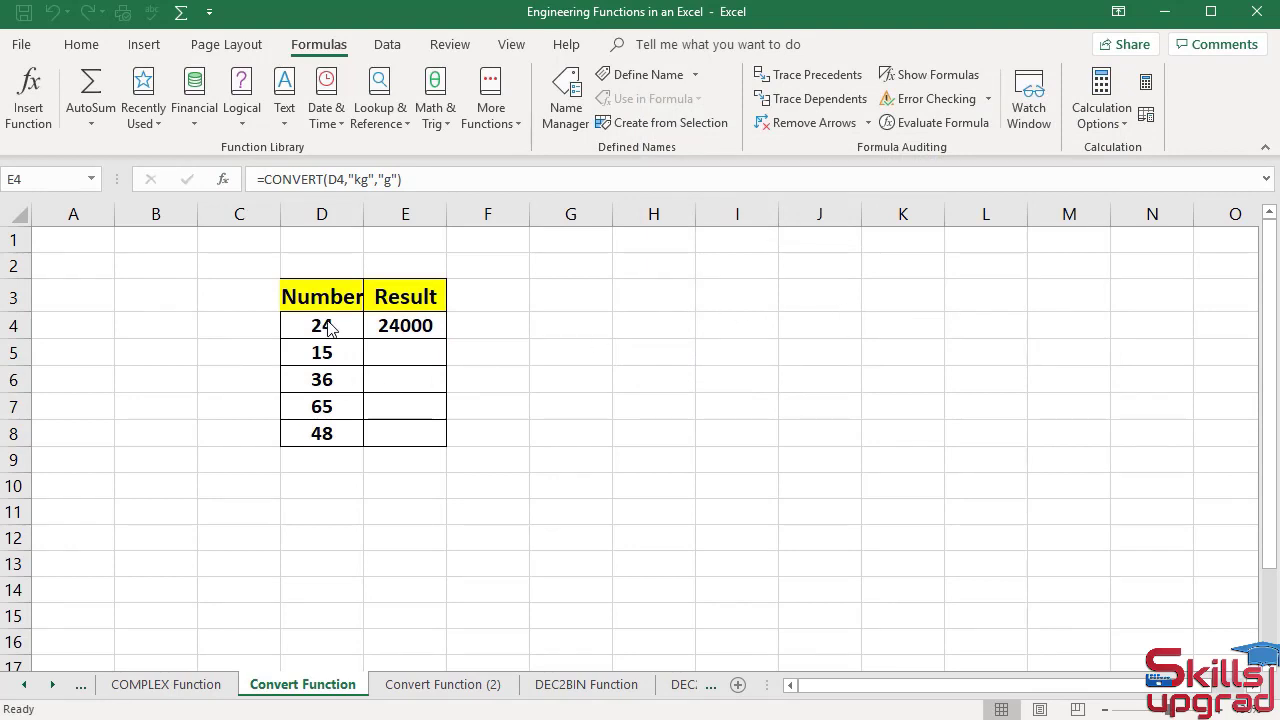
{"action": "left_click", "coordinate": [407, 330]}
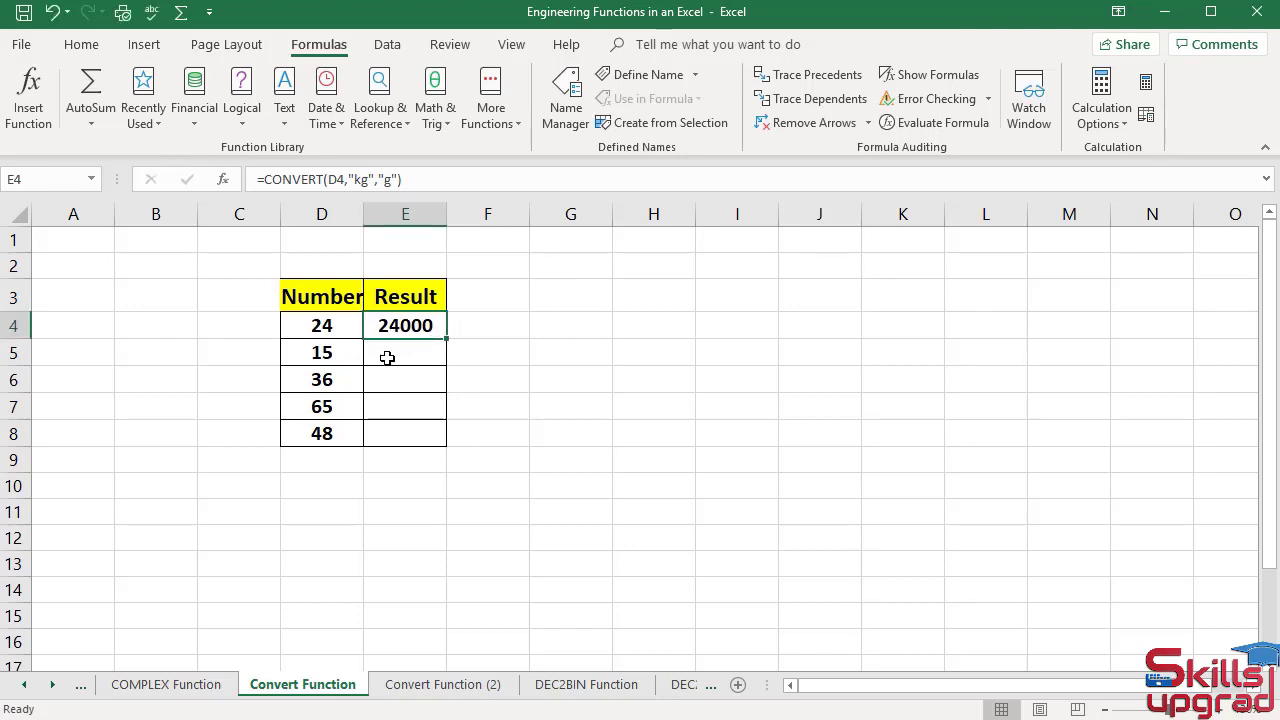
Step: Insert a CONVERT function in E5 that converts the number in D5 from "in" to "ft"
{"action": "left_click", "coordinate": [390, 358]}
{"action": "left_click", "coordinate": [490, 128]}
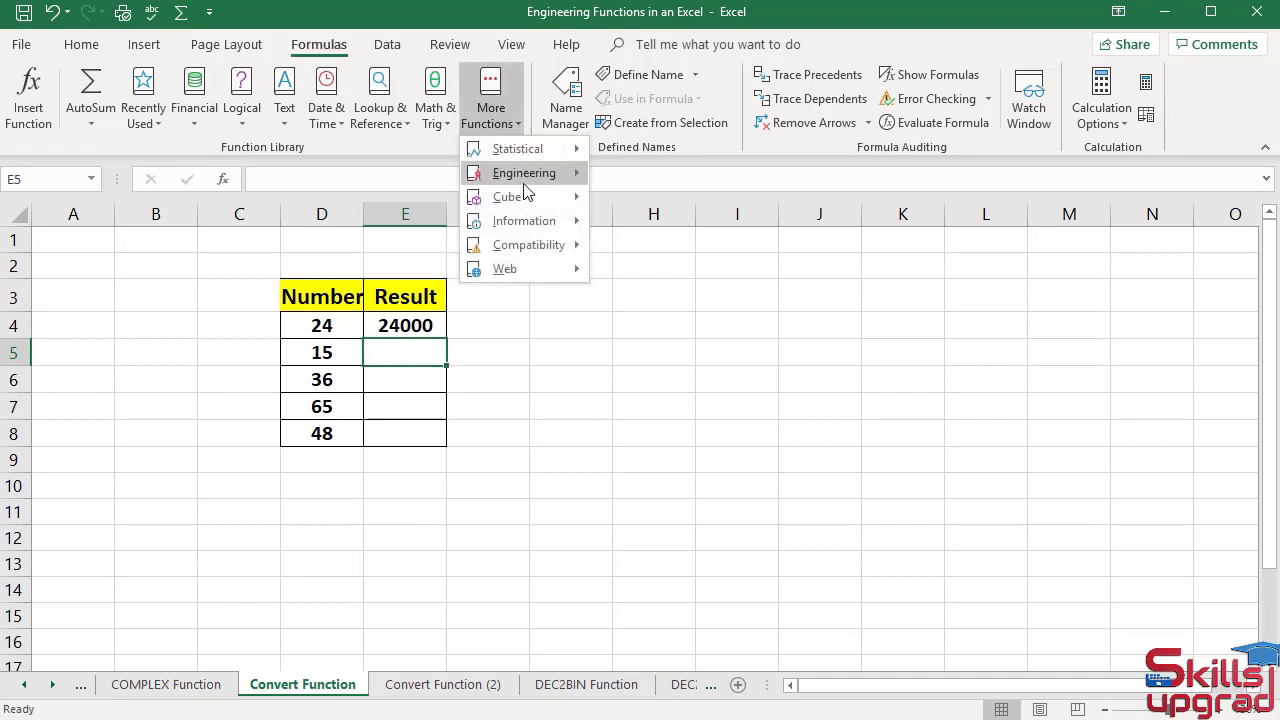
{"action": "mouse_move", "coordinate": [524, 186]}
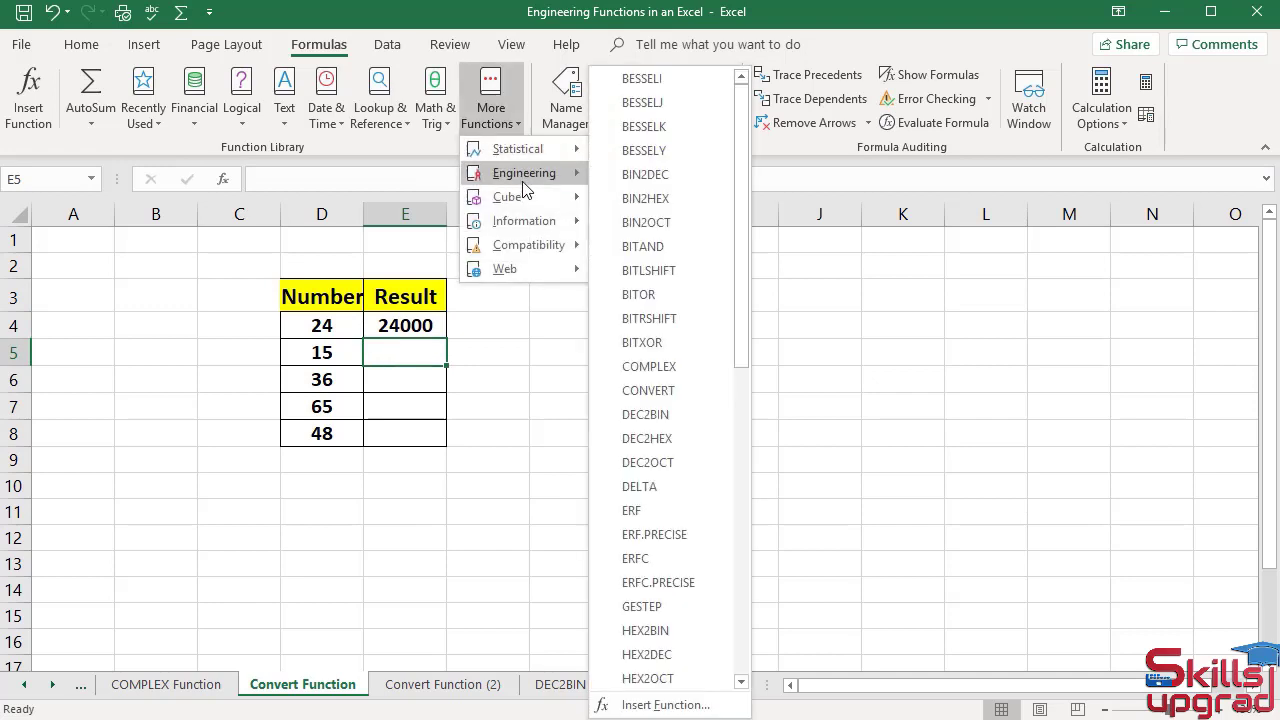
{"action": "left_click", "coordinate": [687, 389]}
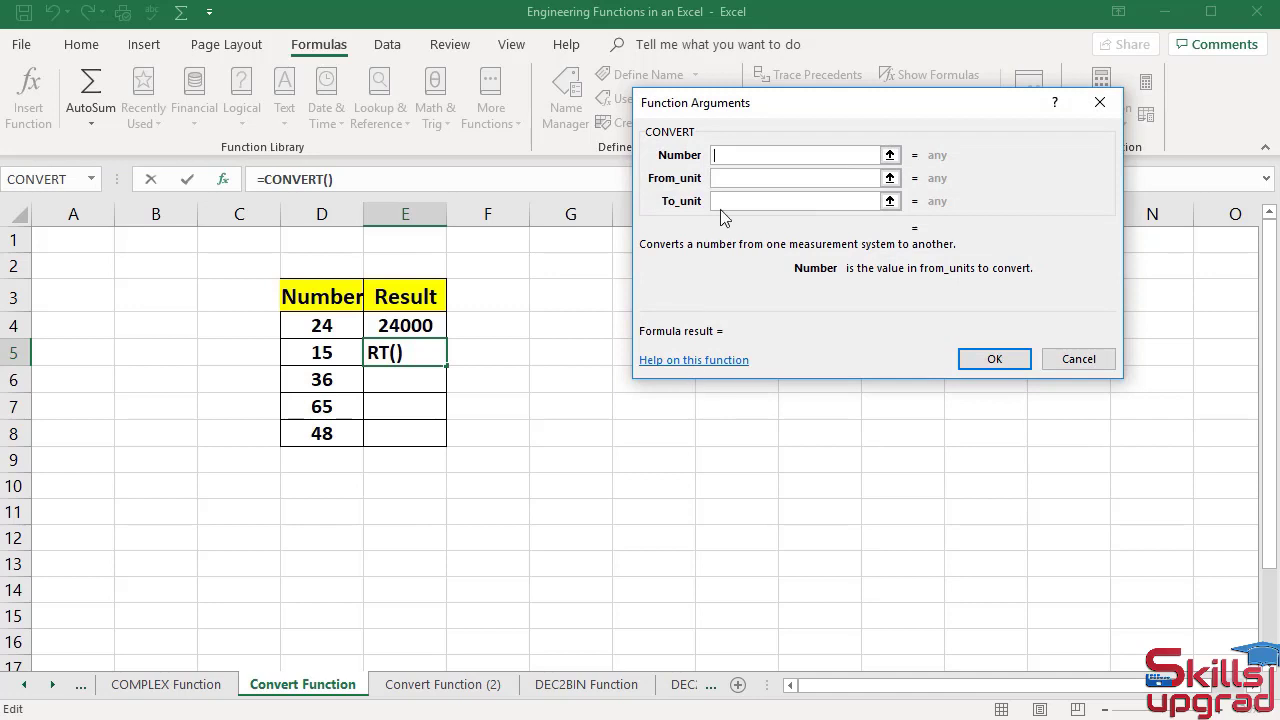
{"action": "left_click", "coordinate": [340, 351]}
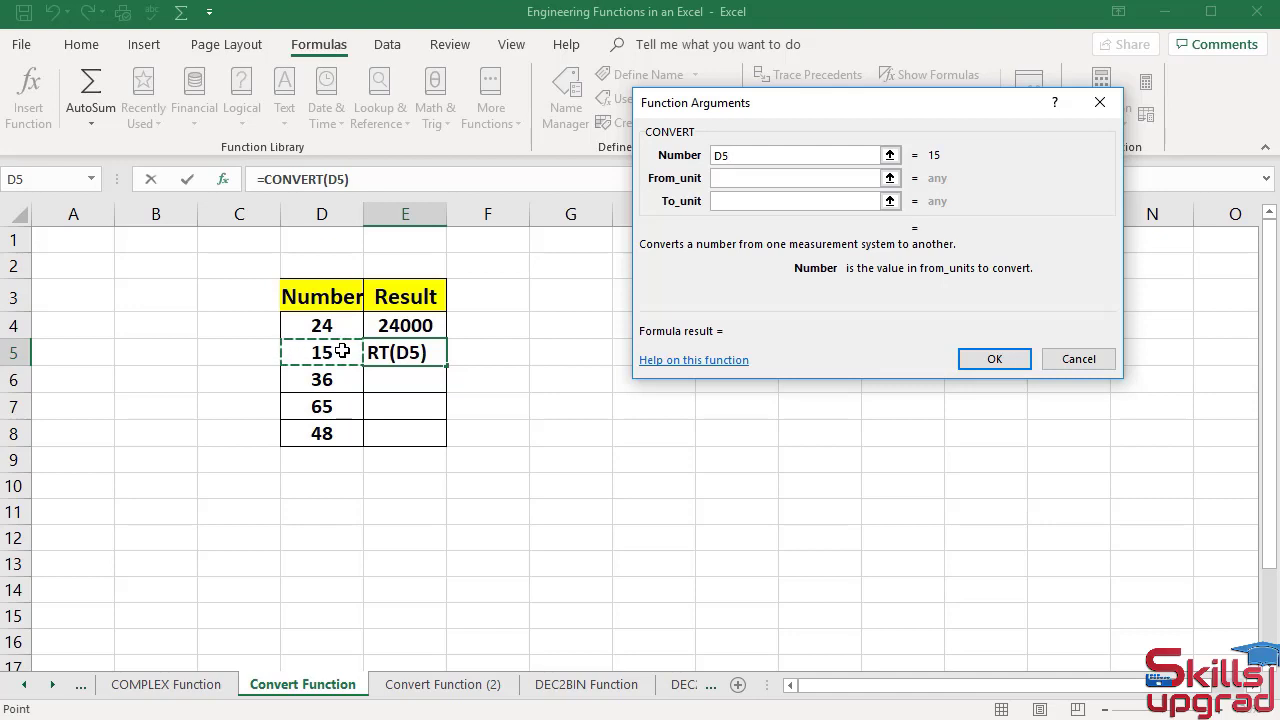
{"action": "key", "text": "Tab"}
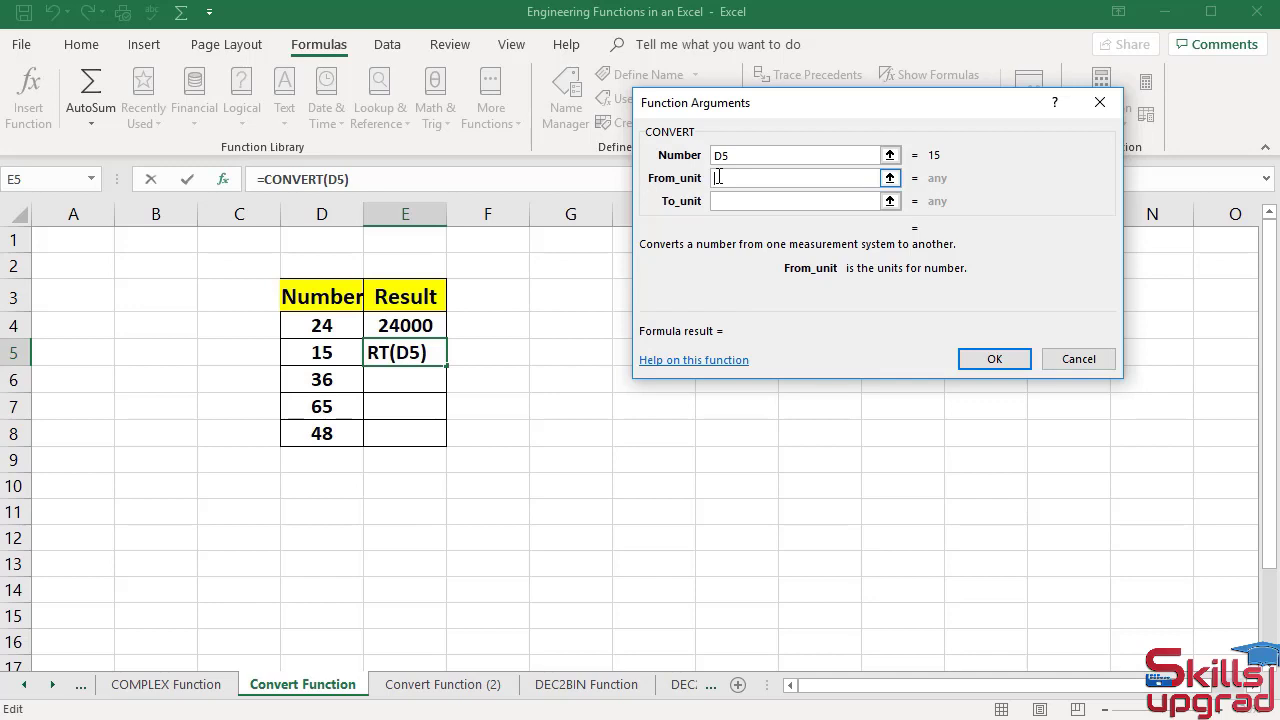
{"action": "type", "text": "in"}
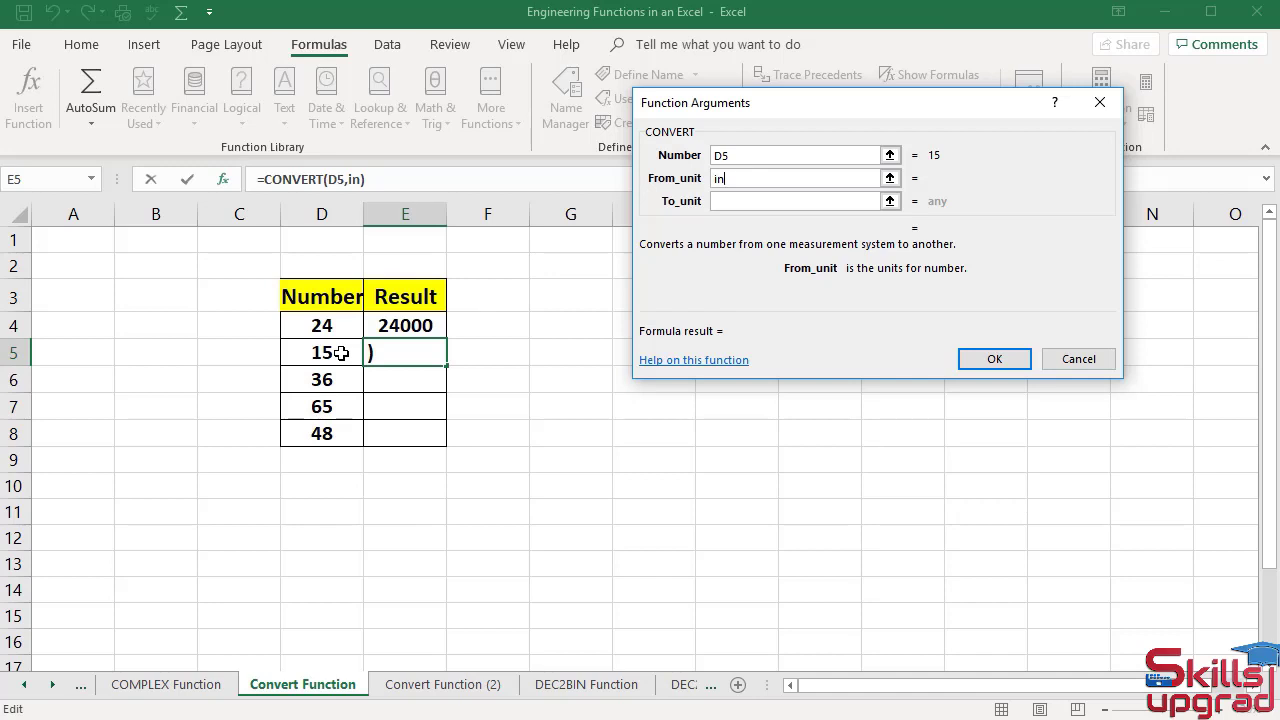
{"action": "key", "text": "Tab"}
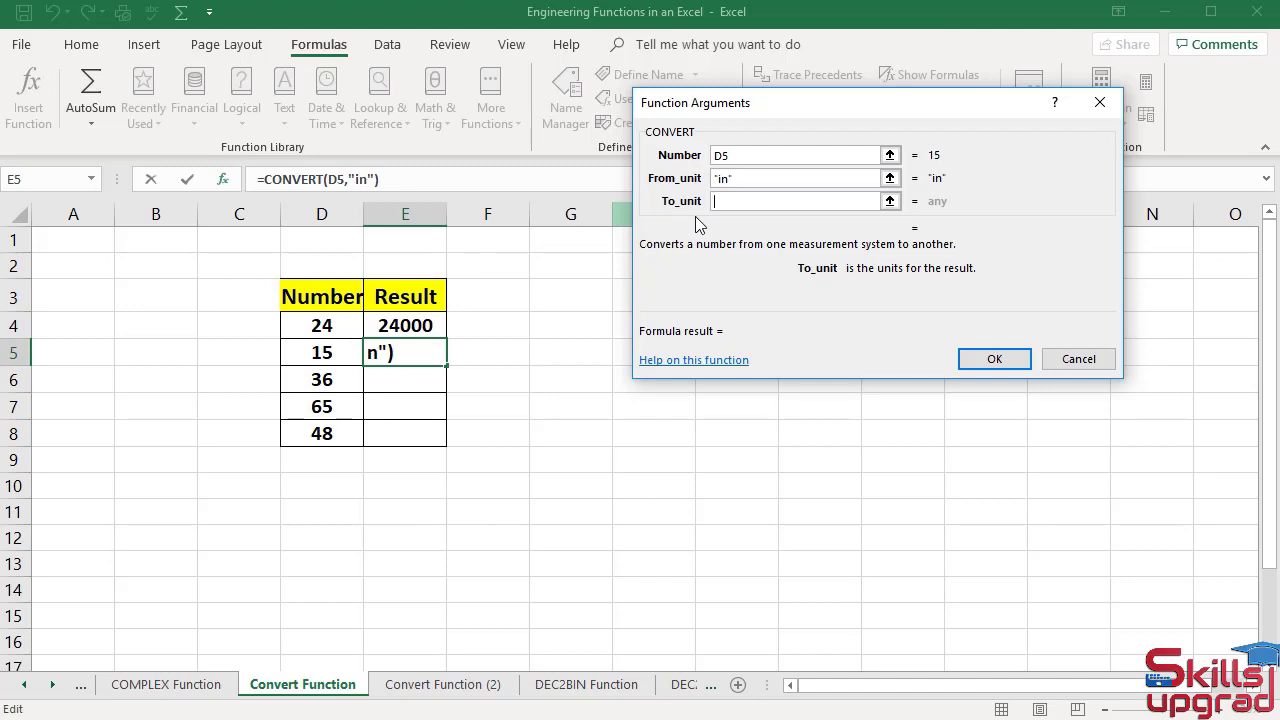
{"action": "type", "text": "ft"}
{"action": "left_click", "coordinate": [975, 356]}
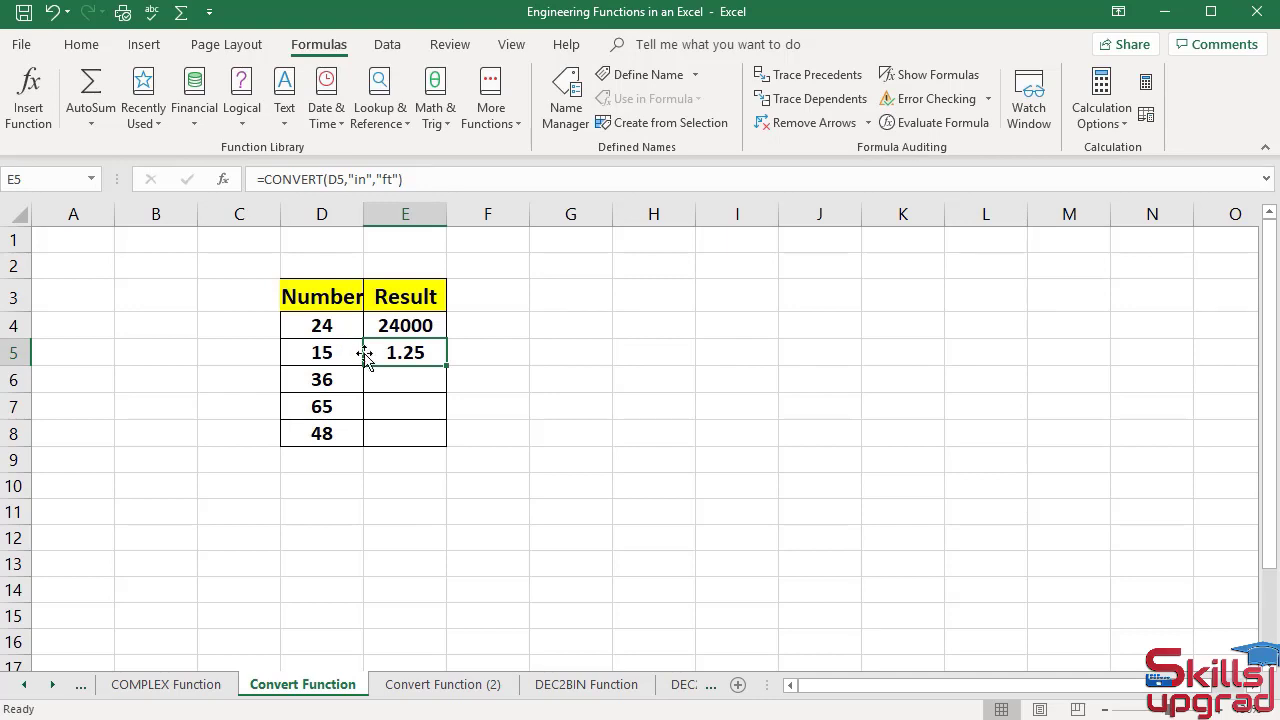
Step: Insert a CONVERT function in E6 that converts the number in D6 from "yd" to "m"
{"action": "left_click", "coordinate": [432, 379]}
{"action": "left_click", "coordinate": [490, 110]}
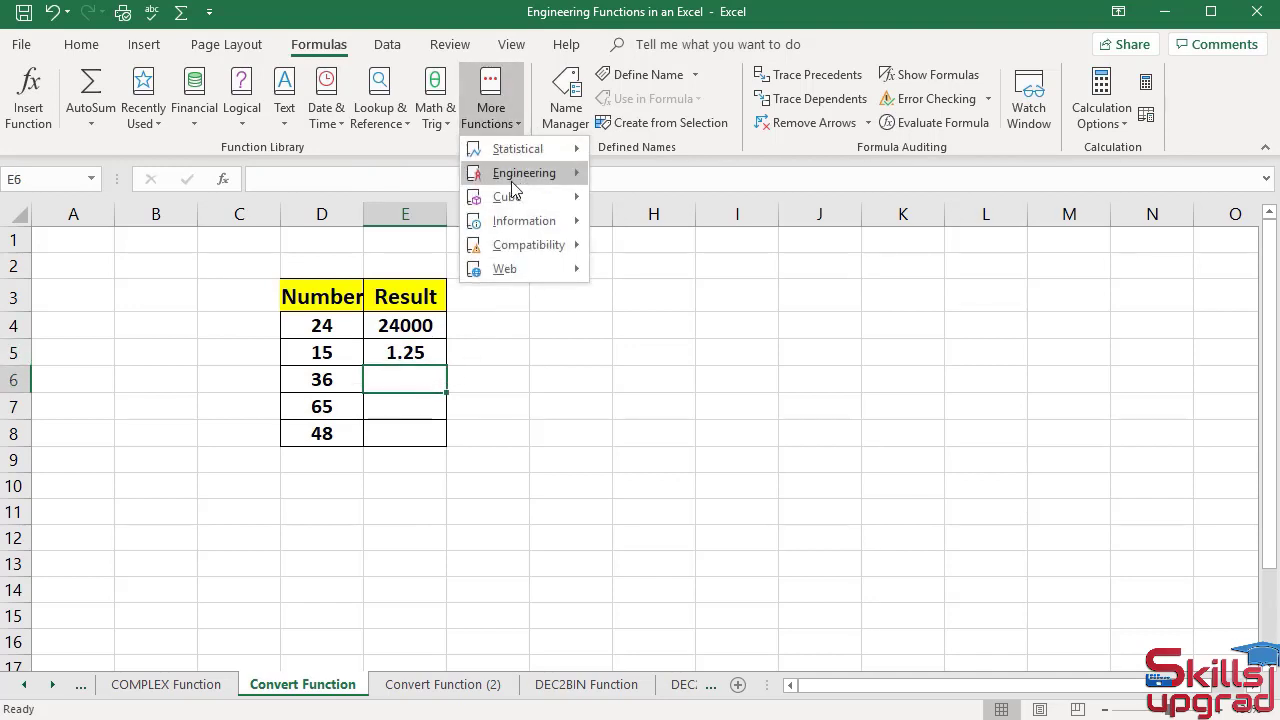
{"action": "mouse_move", "coordinate": [514, 186]}
{"action": "left_click", "coordinate": [665, 391]}
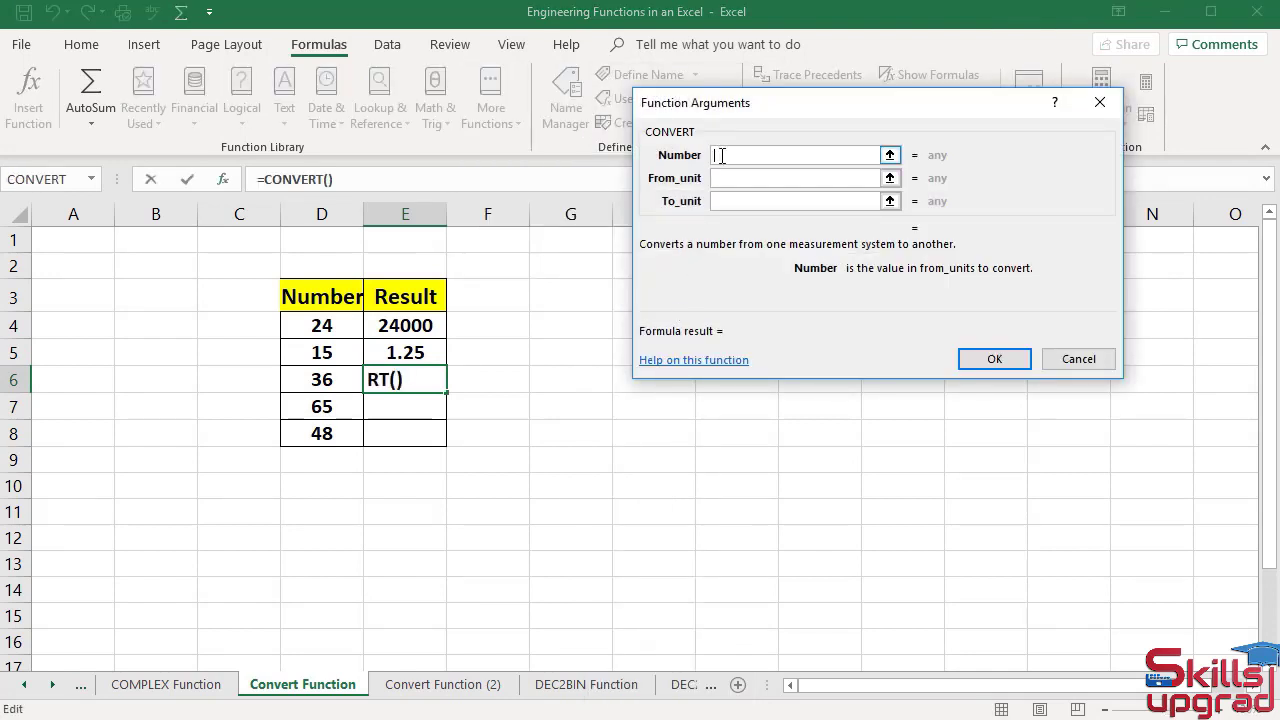
{"action": "left_click", "coordinate": [310, 376]}
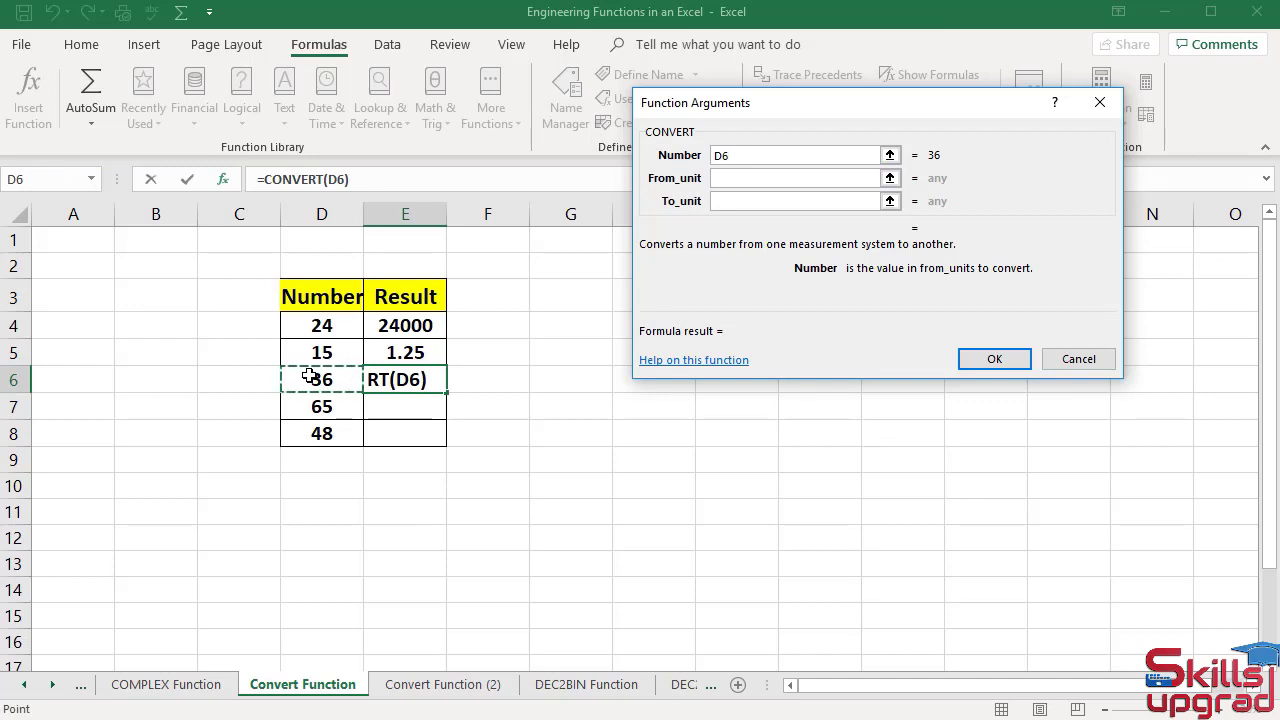
{"action": "key", "text": "Tab"}
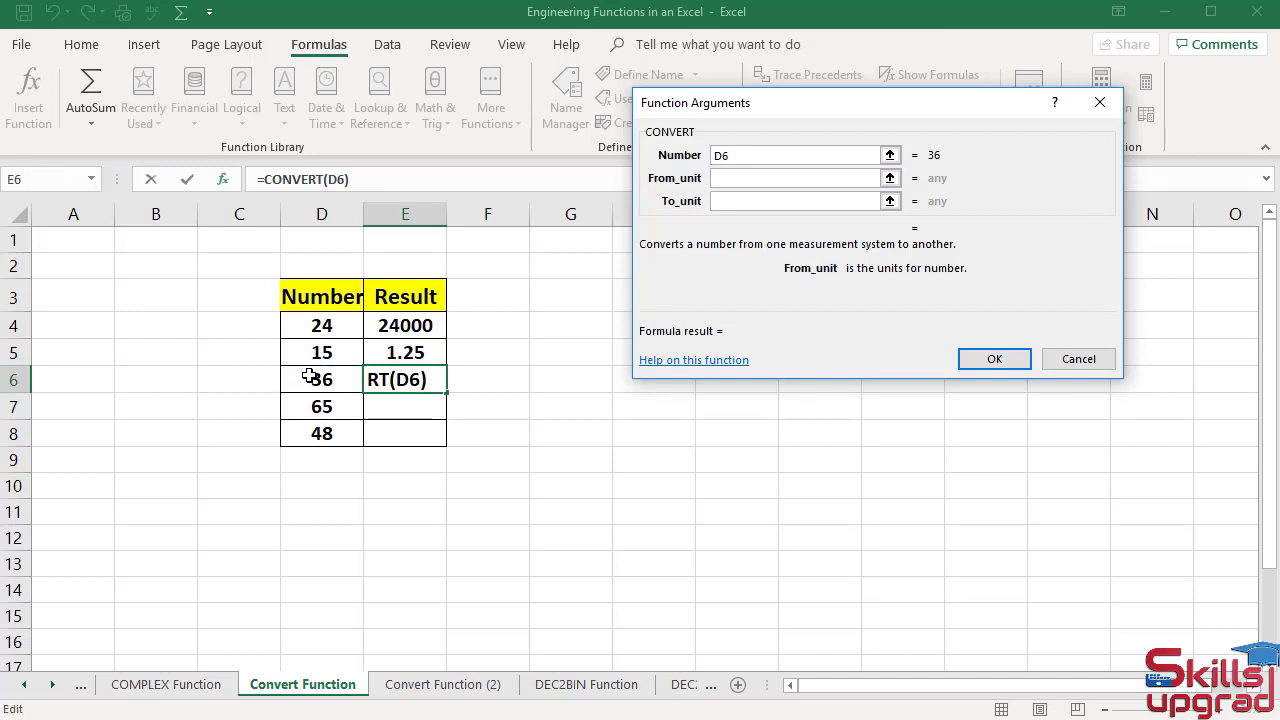
{"action": "type", "text": "yd"}
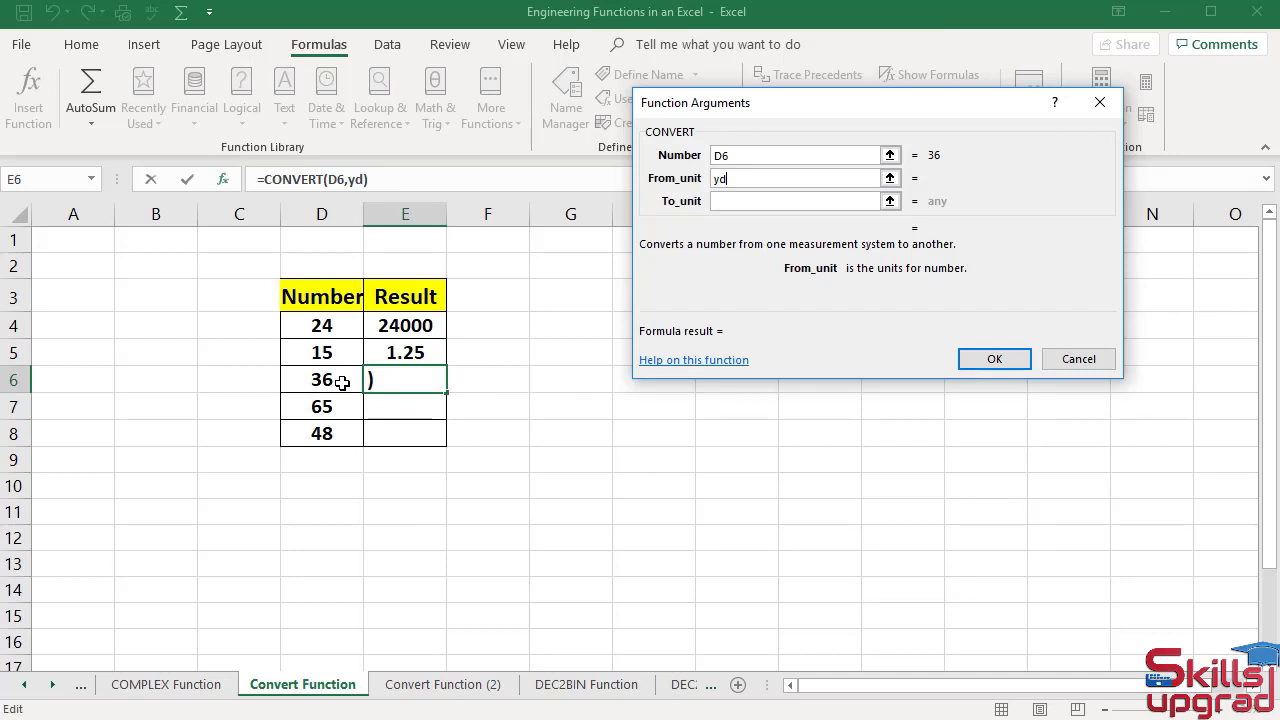
{"action": "key", "text": "Tab"}
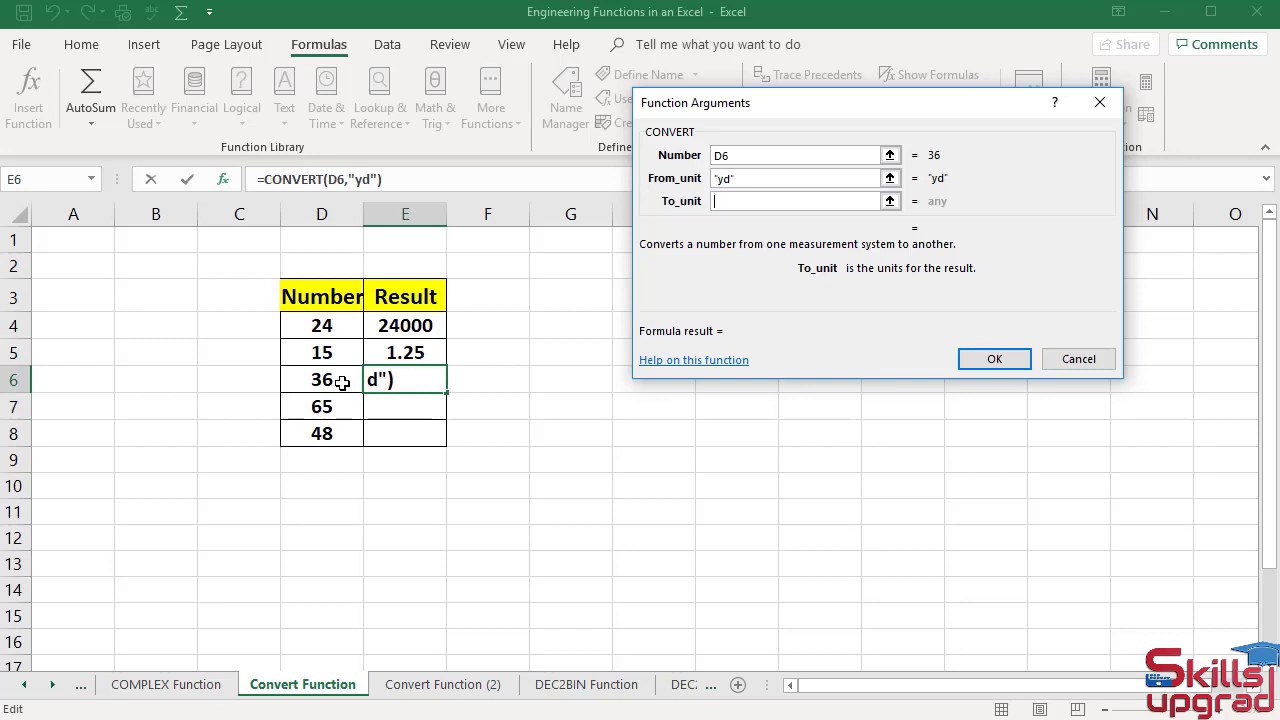
{"action": "type", "text": "m"}
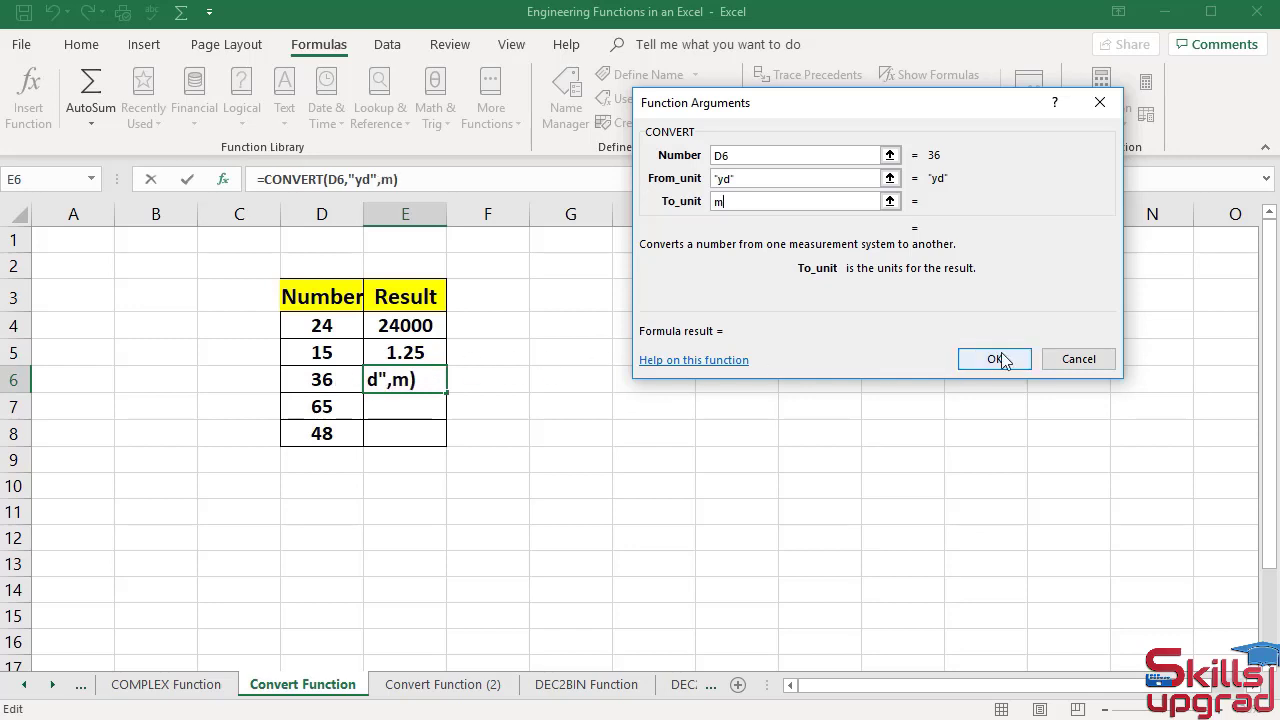
{"action": "left_click", "coordinate": [1000, 359]}
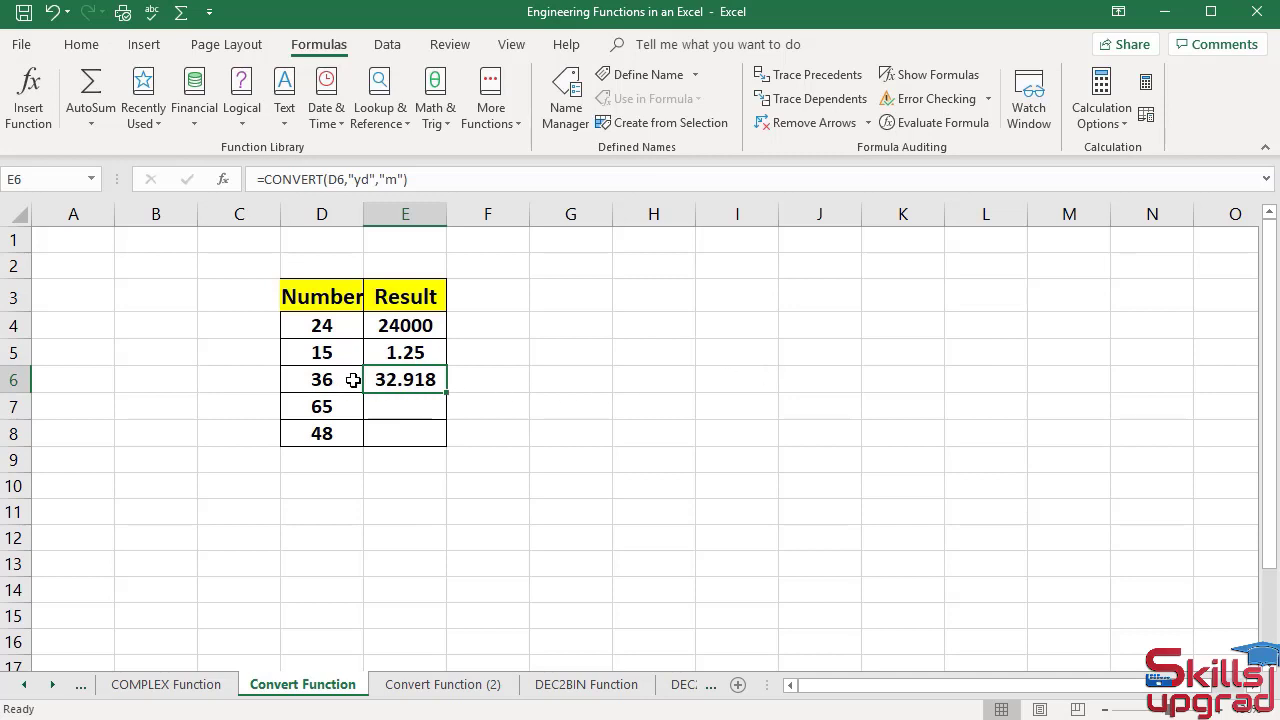
Step: Insert a CONVERT function in E7 that converts the number in D7 from "gal" to "l"
{"action": "left_click", "coordinate": [423, 402]}
{"action": "left_click", "coordinate": [490, 113]}
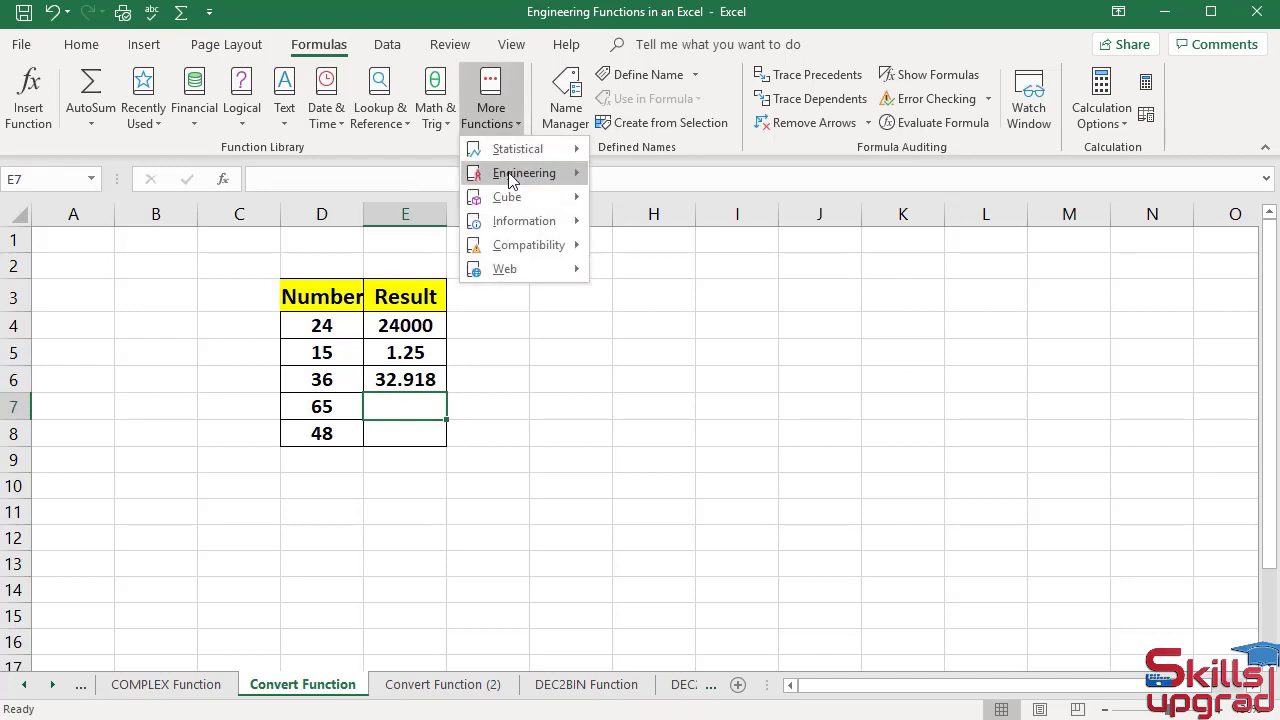
{"action": "mouse_move", "coordinate": [511, 177]}
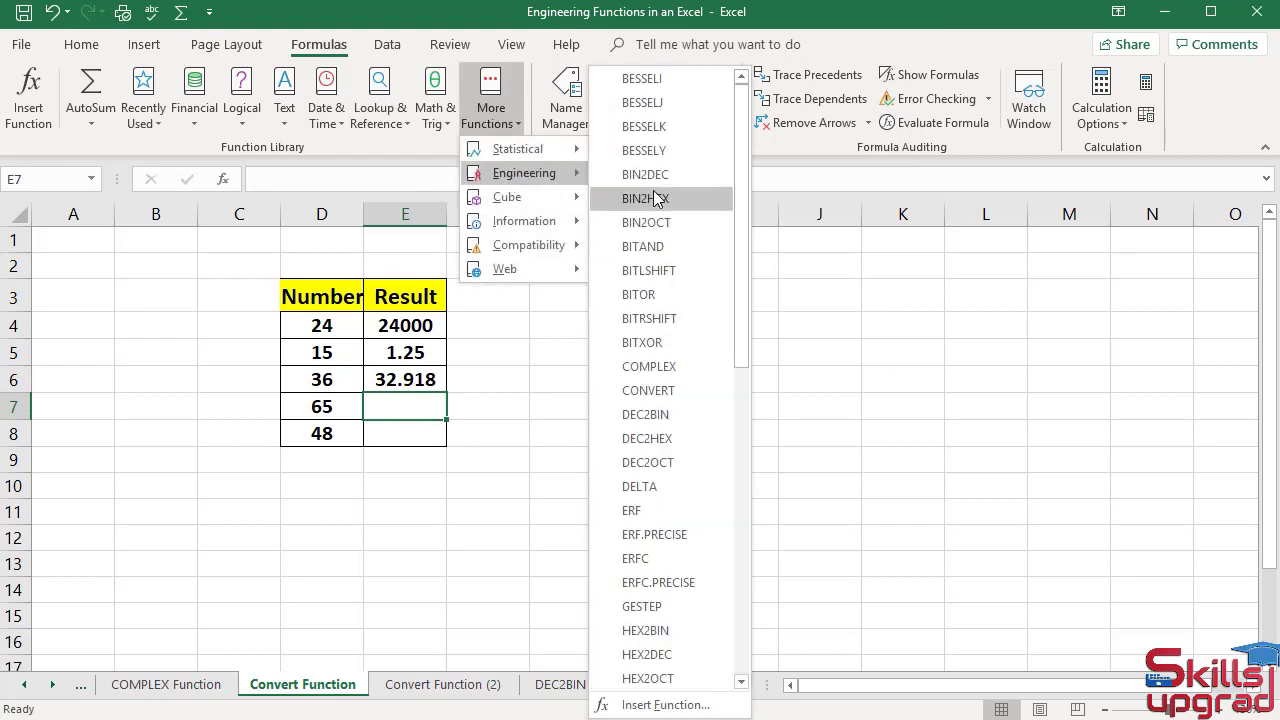
{"action": "left_click", "coordinate": [664, 391]}
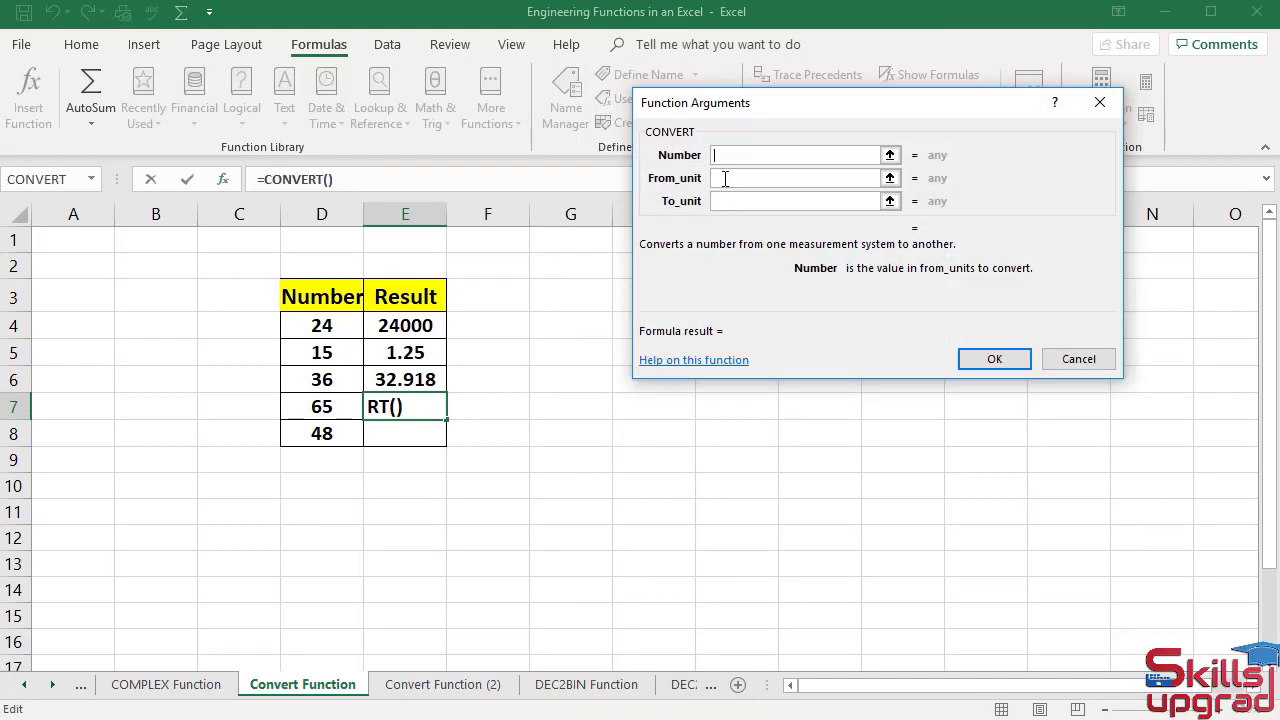
{"action": "left_click", "coordinate": [346, 405]}
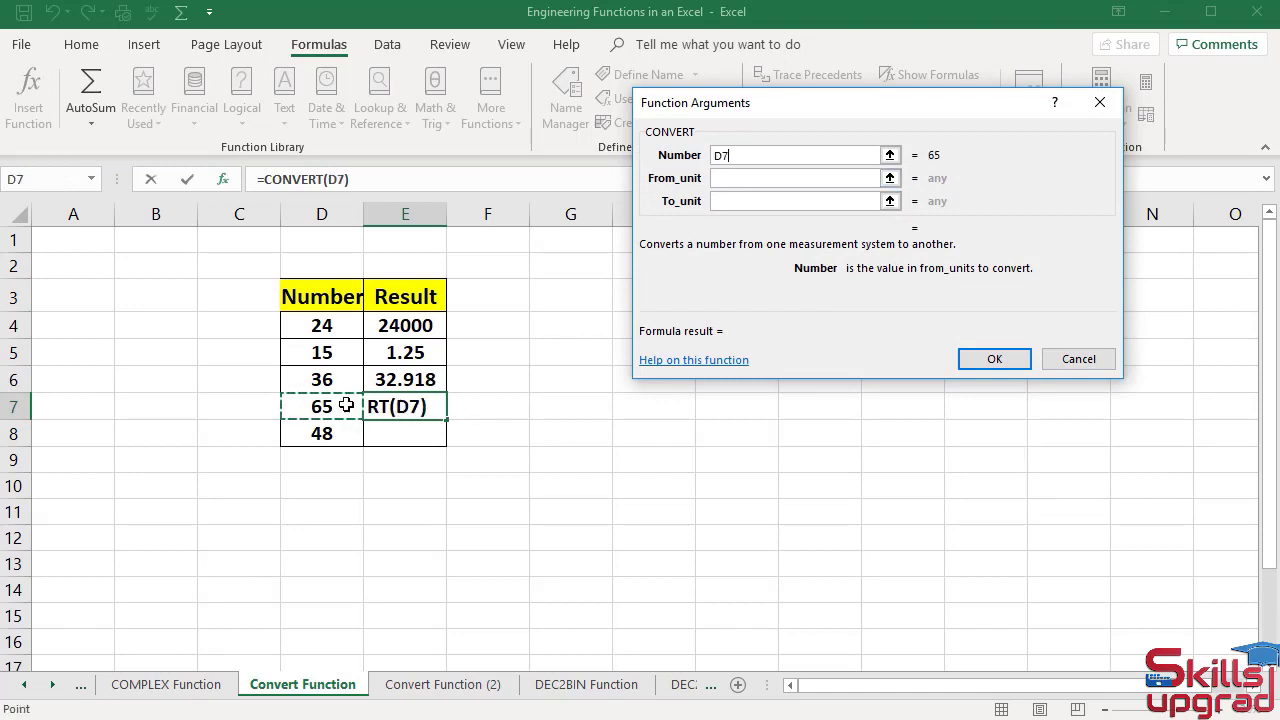
{"action": "key", "text": "Tab"}
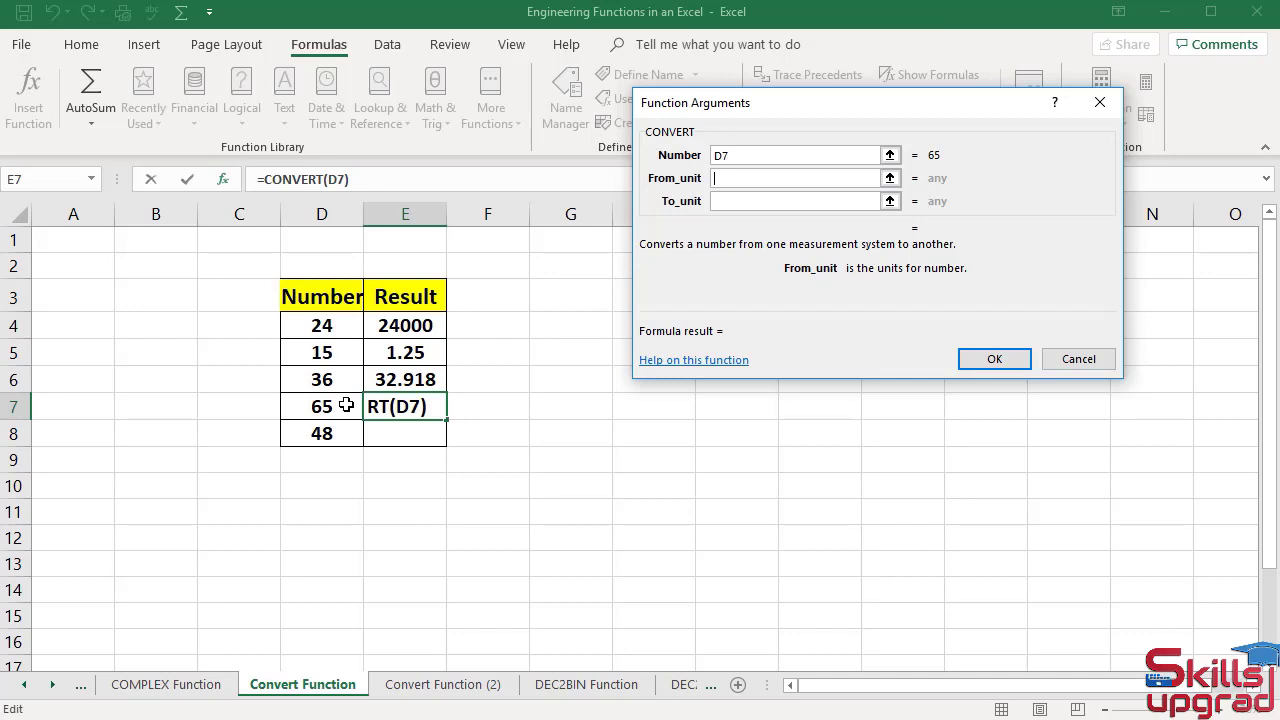
{"action": "type", "text": "gal"}
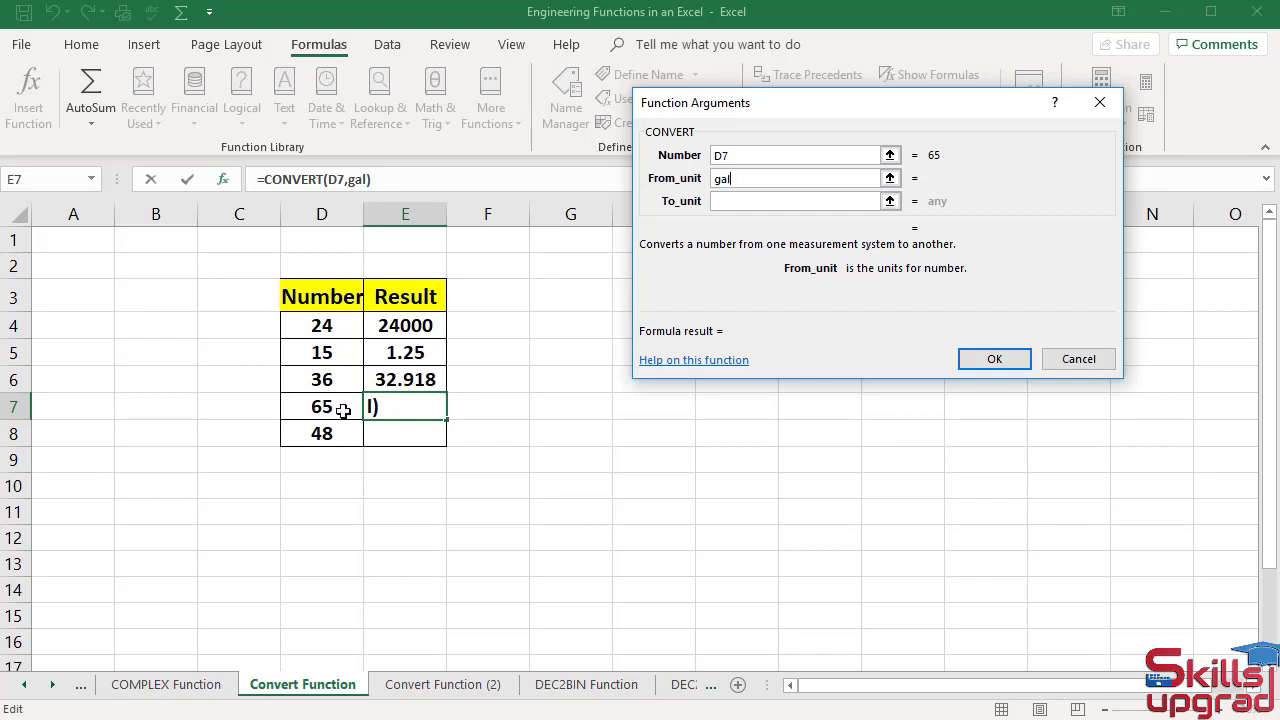
{"action": "key", "text": "Tab"}
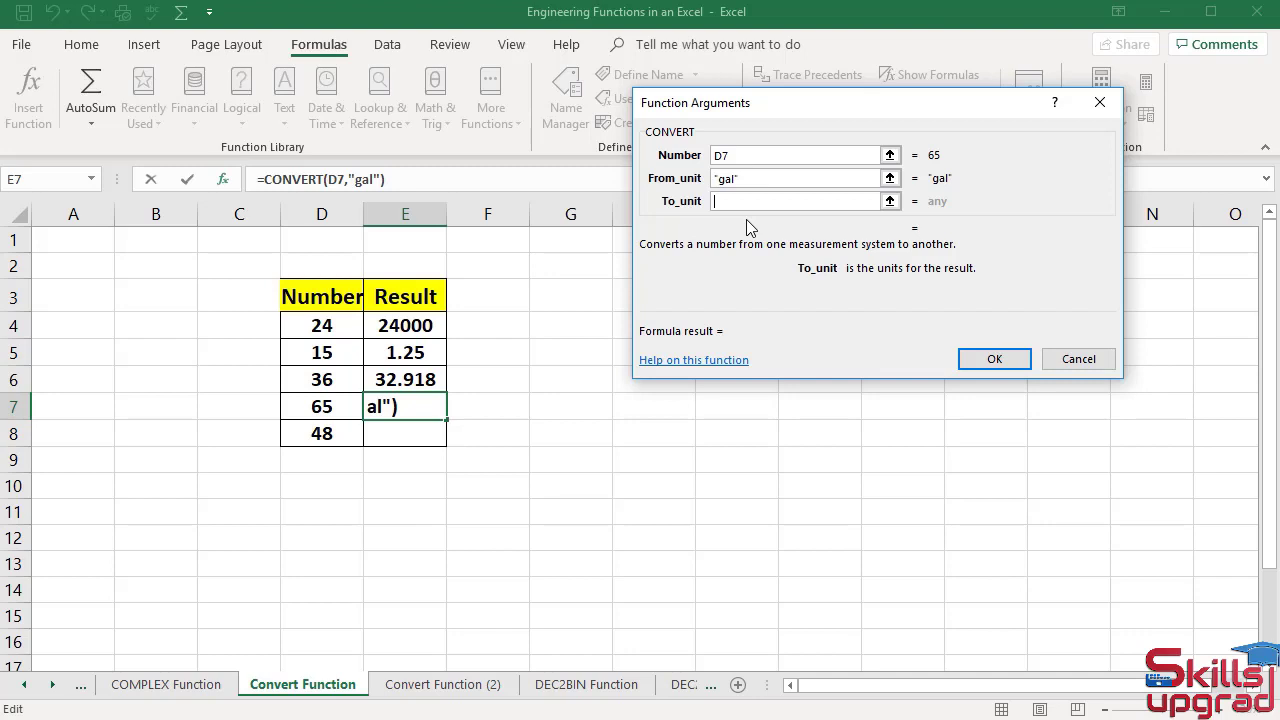
{"action": "type", "text": "l"}
{"action": "left_click", "coordinate": [993, 362]}
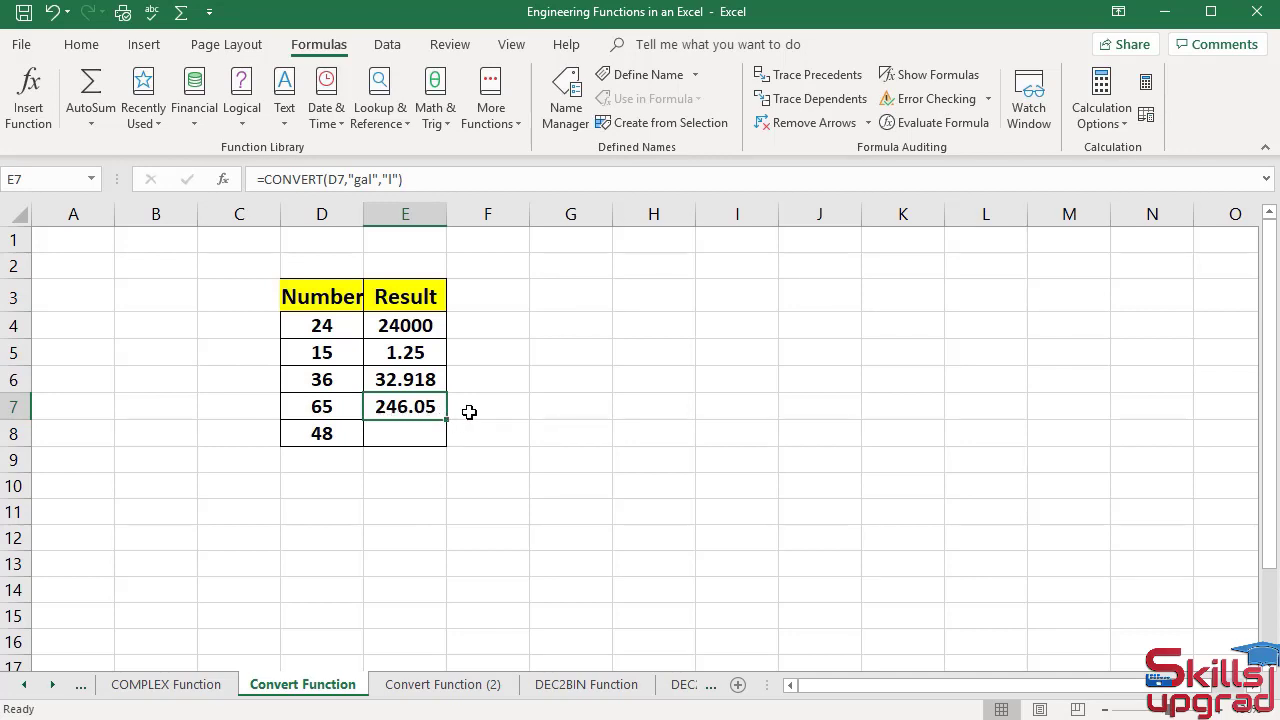
Step: Insert a CONVERT function in E8 that converts the number in D8 from "K" to "C"
{"action": "left_click", "coordinate": [421, 437]}
{"action": "left_click", "coordinate": [490, 110]}
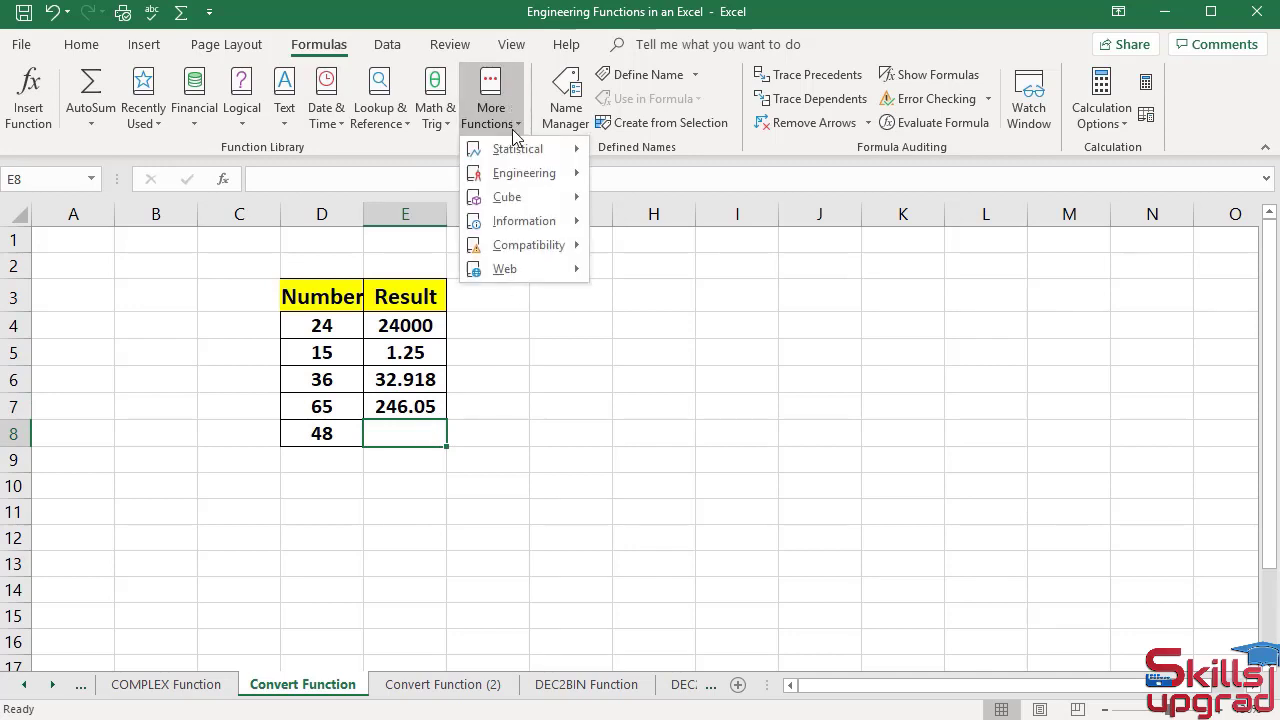
{"action": "mouse_move", "coordinate": [525, 175]}
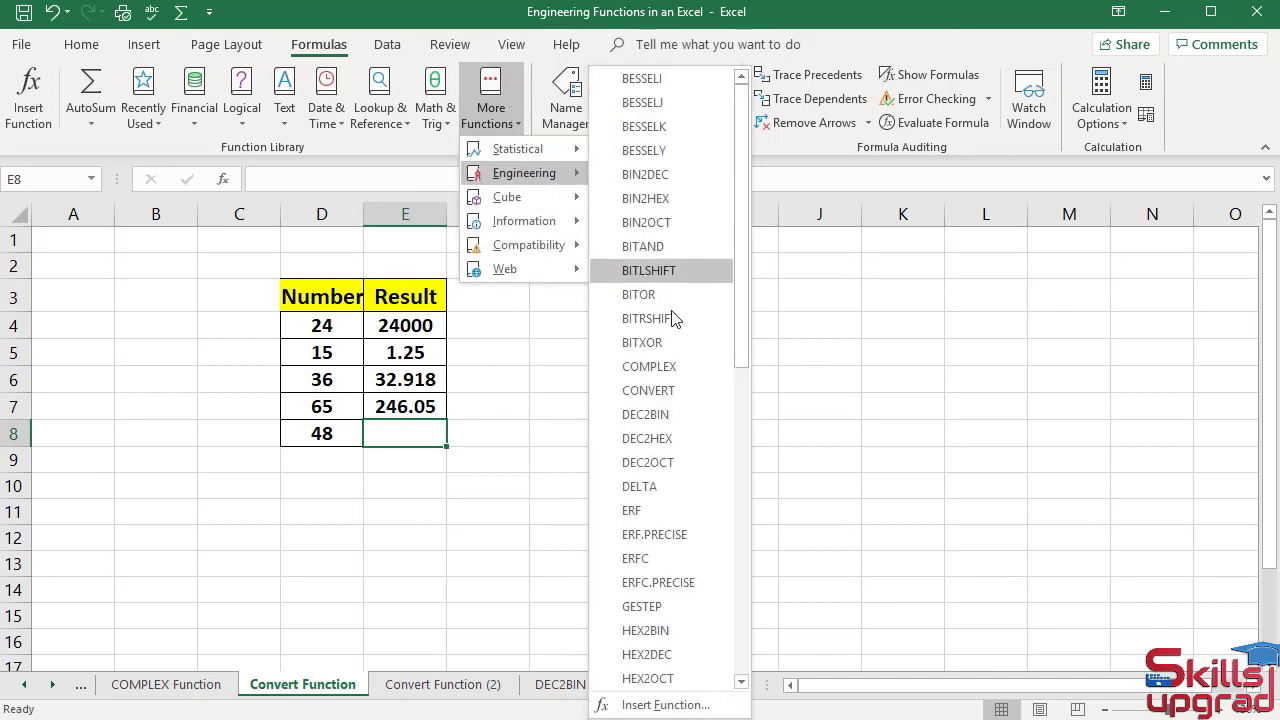
{"action": "left_click", "coordinate": [667, 391]}
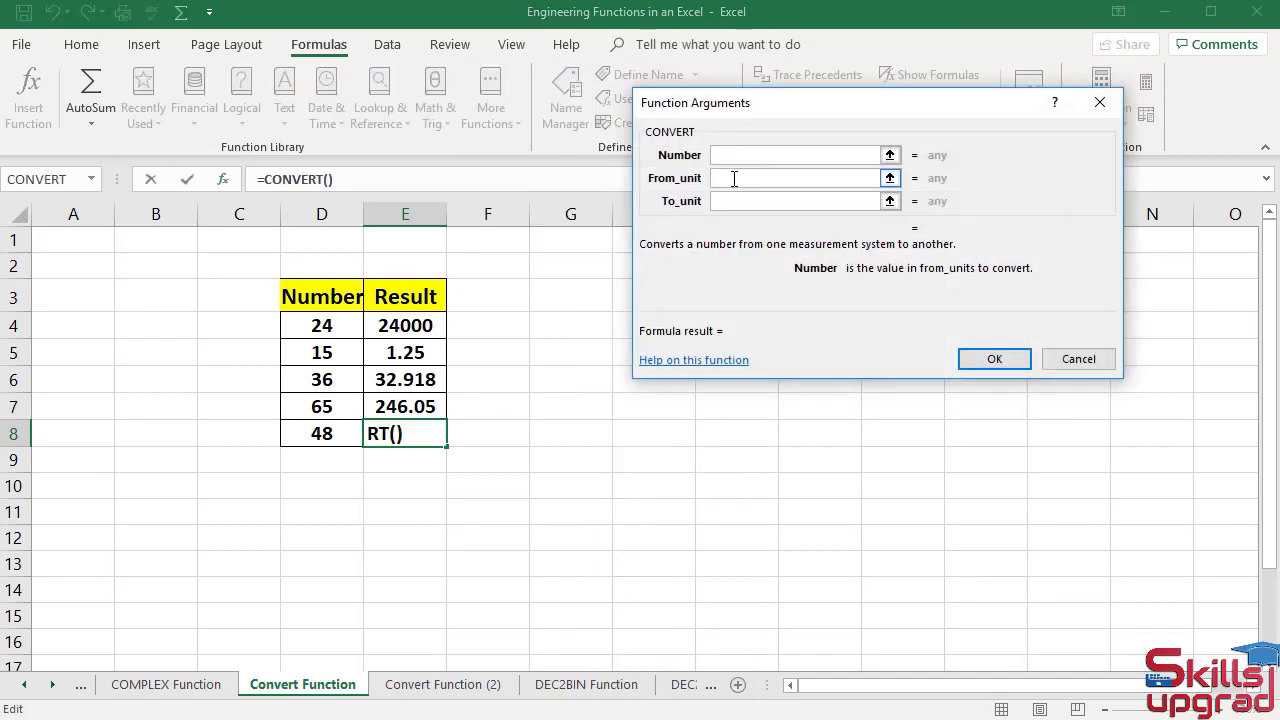
{"action": "left_click", "coordinate": [329, 438]}
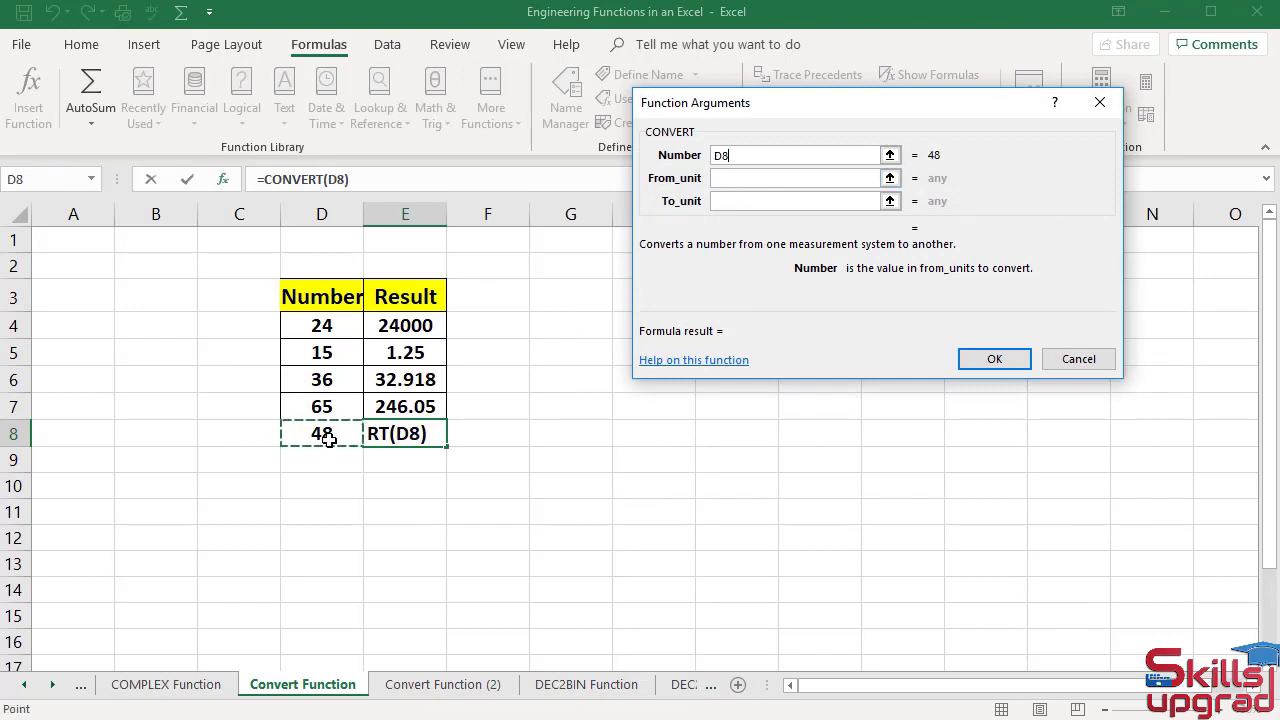
{"action": "key", "text": "Tab"}
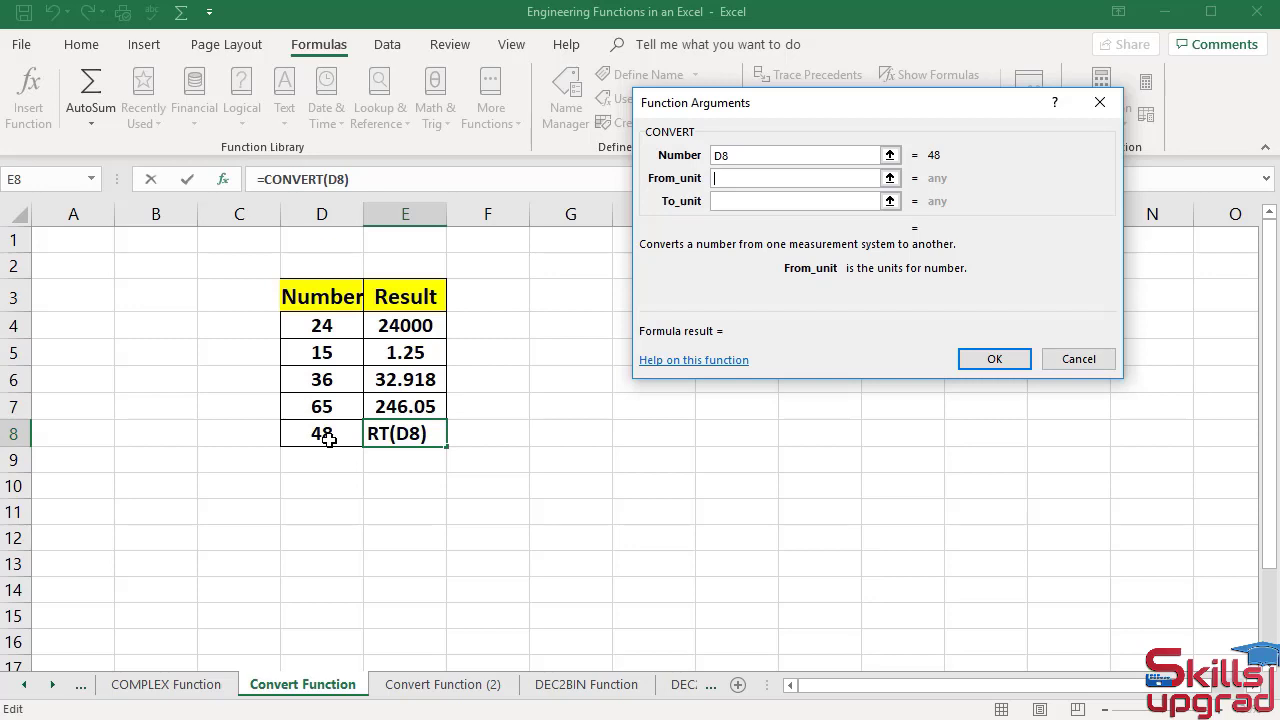
{"action": "type", "text": "K"}
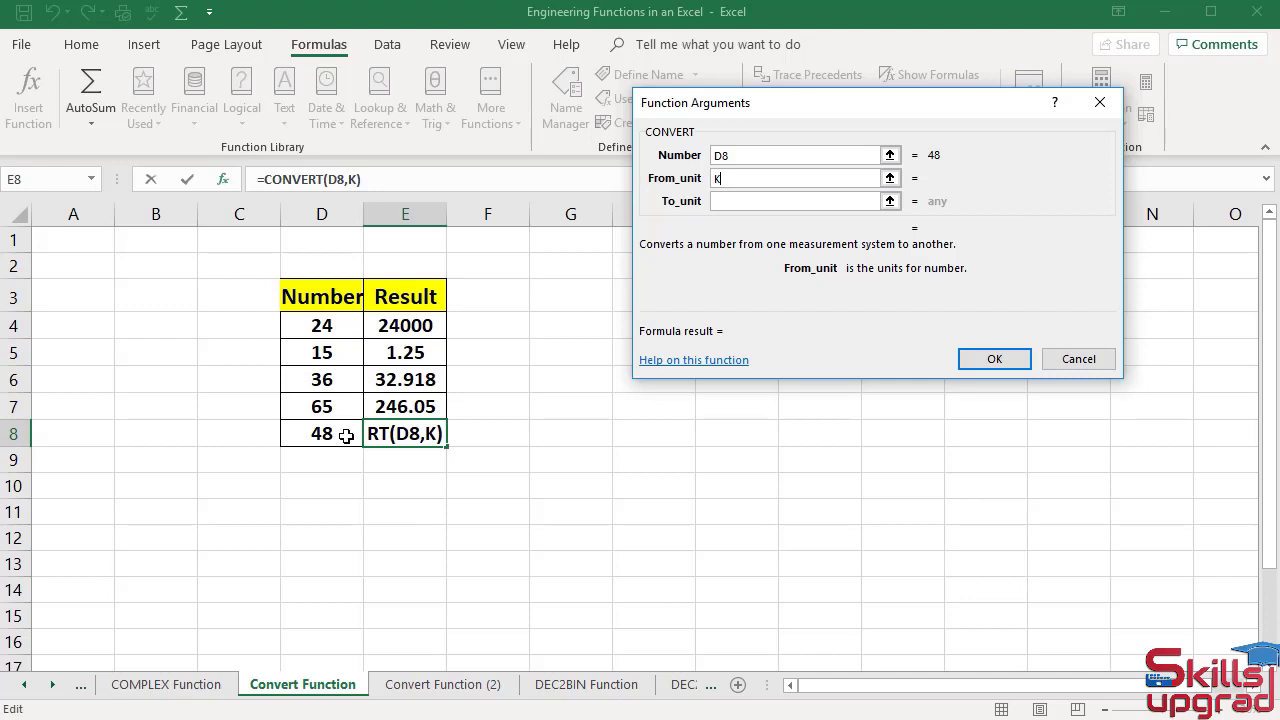
{"action": "key", "text": "Tab"}
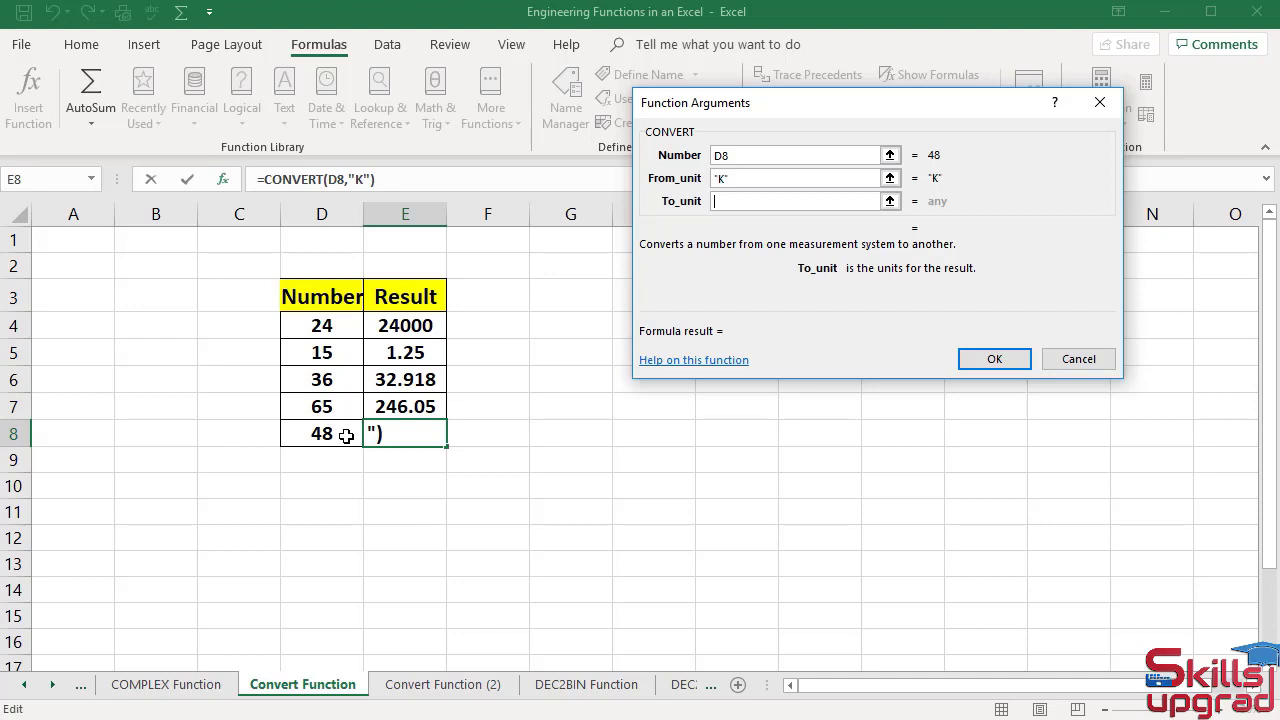
{"action": "type", "text": "C"}
{"action": "left_click", "coordinate": [994, 359]}
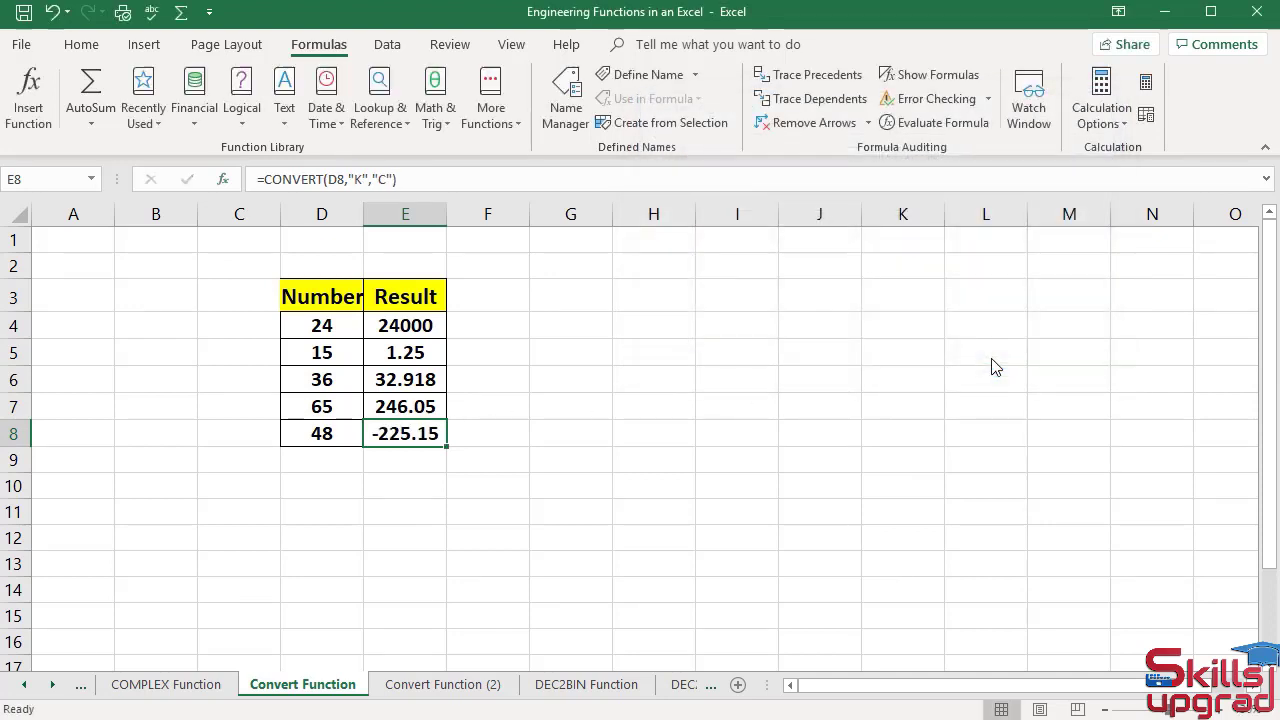